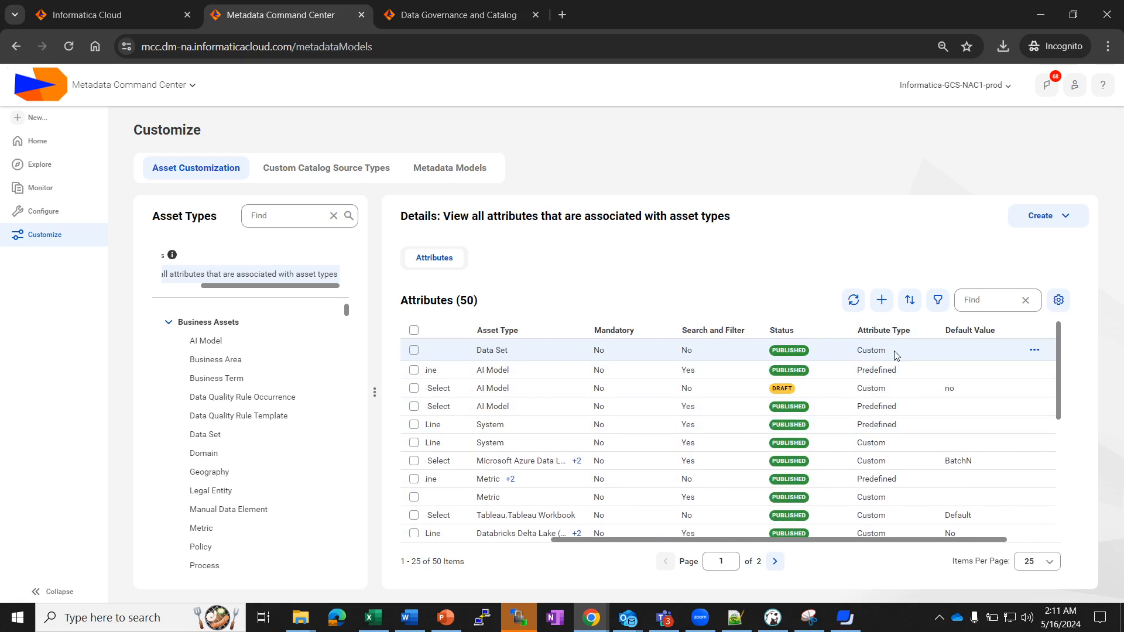
# Examine the attributes of the Business Term, AI Model and Data Quality Rule Occurrence asset types, including whether each is predefined or custom
pyautogui.moveTo(917, 547); pyautogui.dragTo(767, 546)
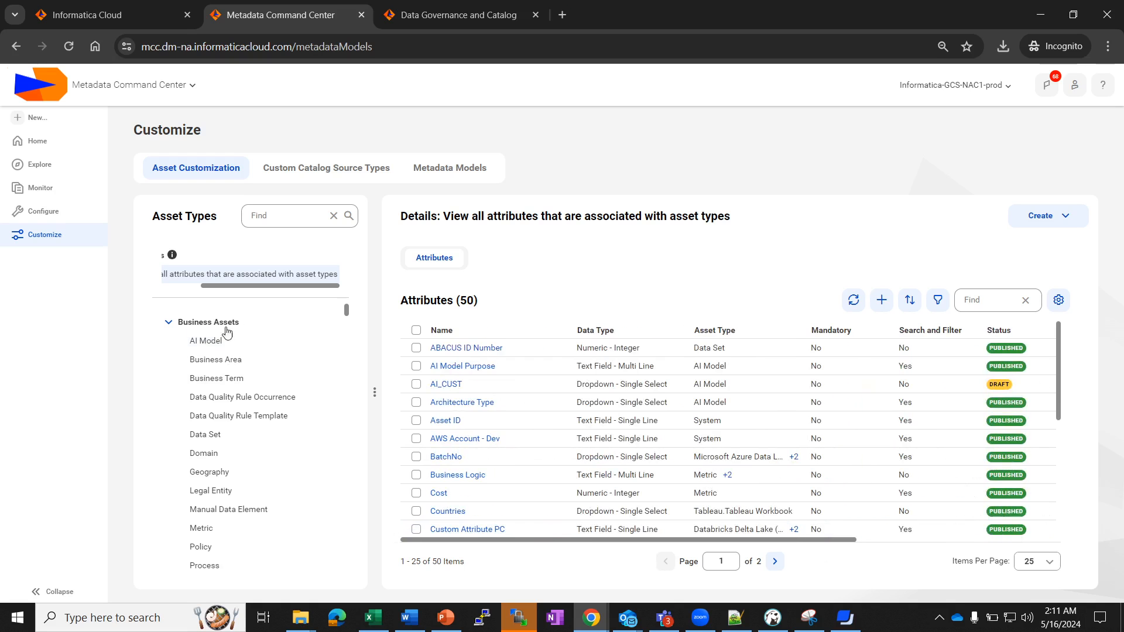
pyautogui.scroll(-8, 297, 503)
pyautogui.scroll(8, 297, 512)
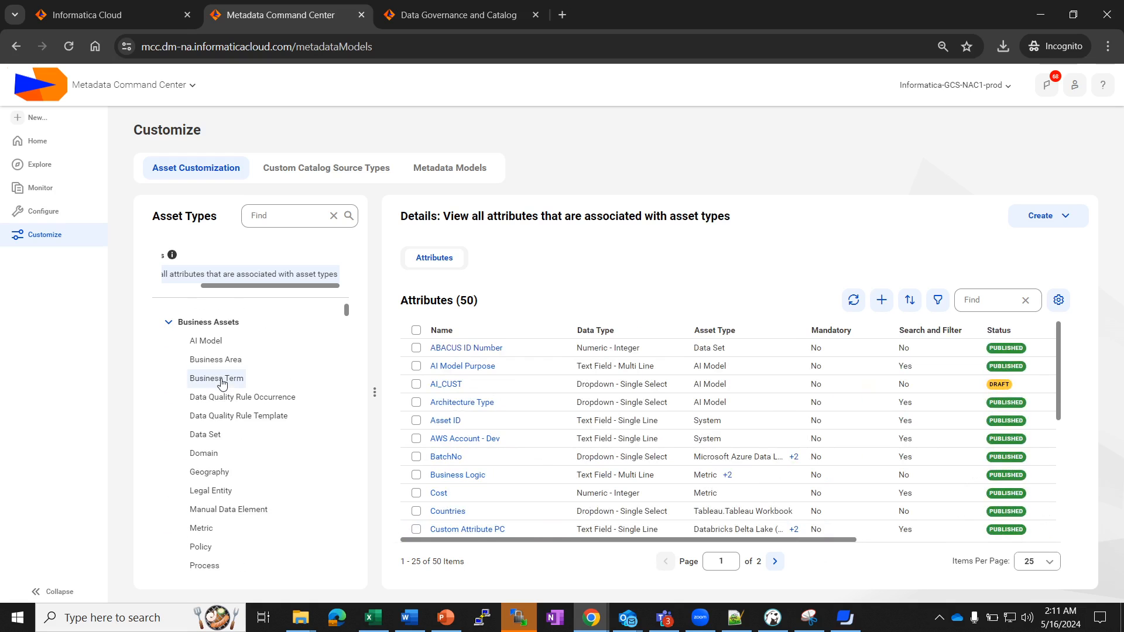
pyautogui.click(222, 383)
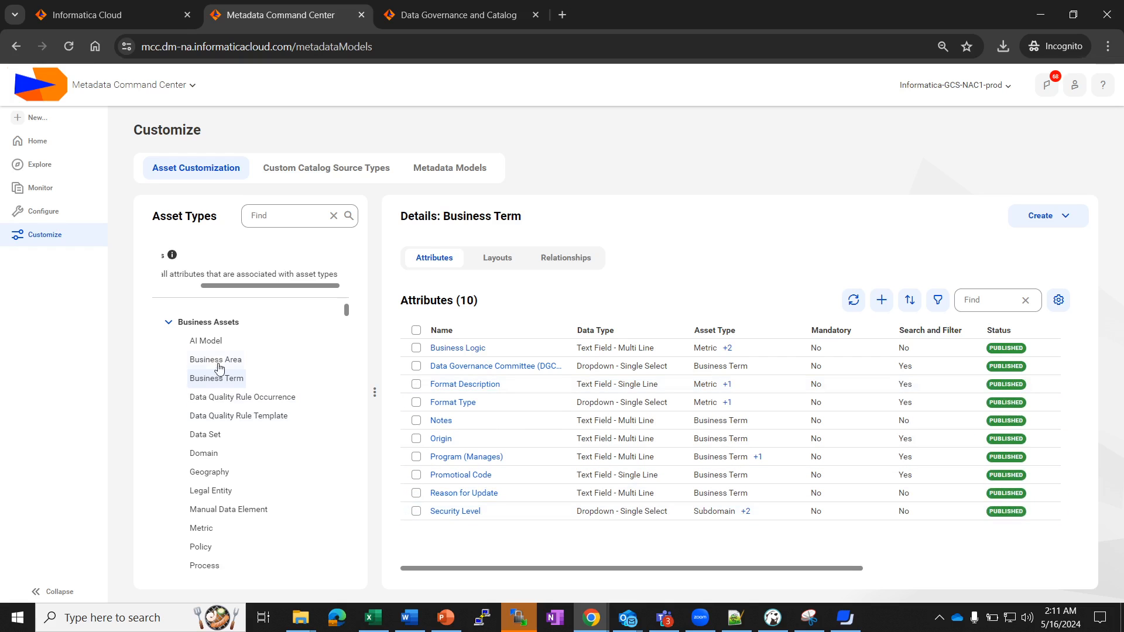
pyautogui.click(214, 346)
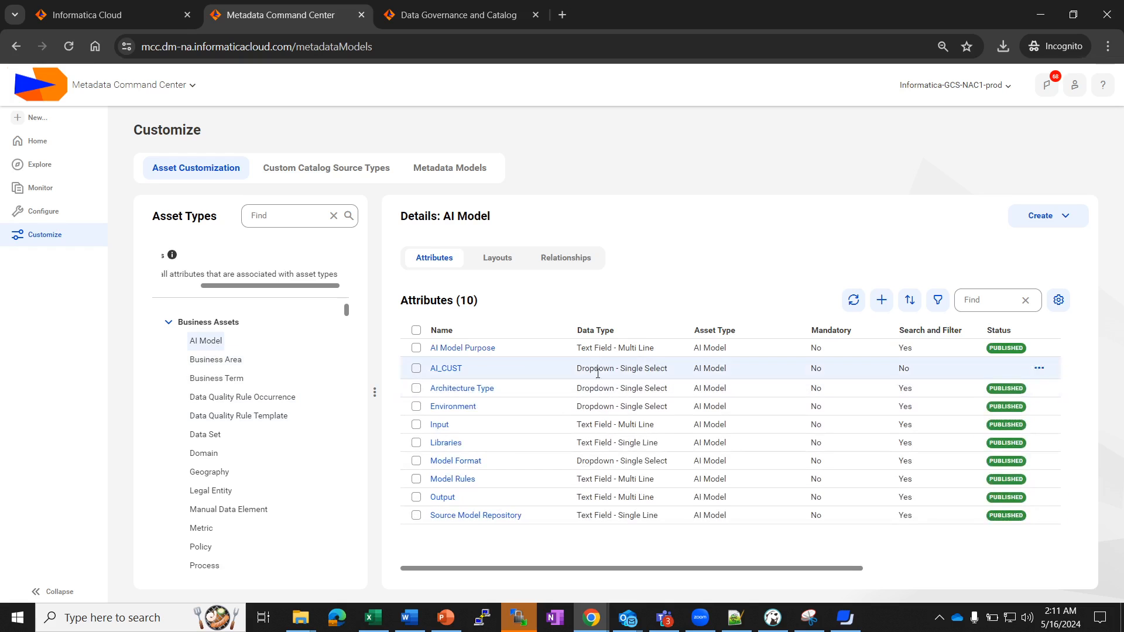
pyautogui.click(237, 399)
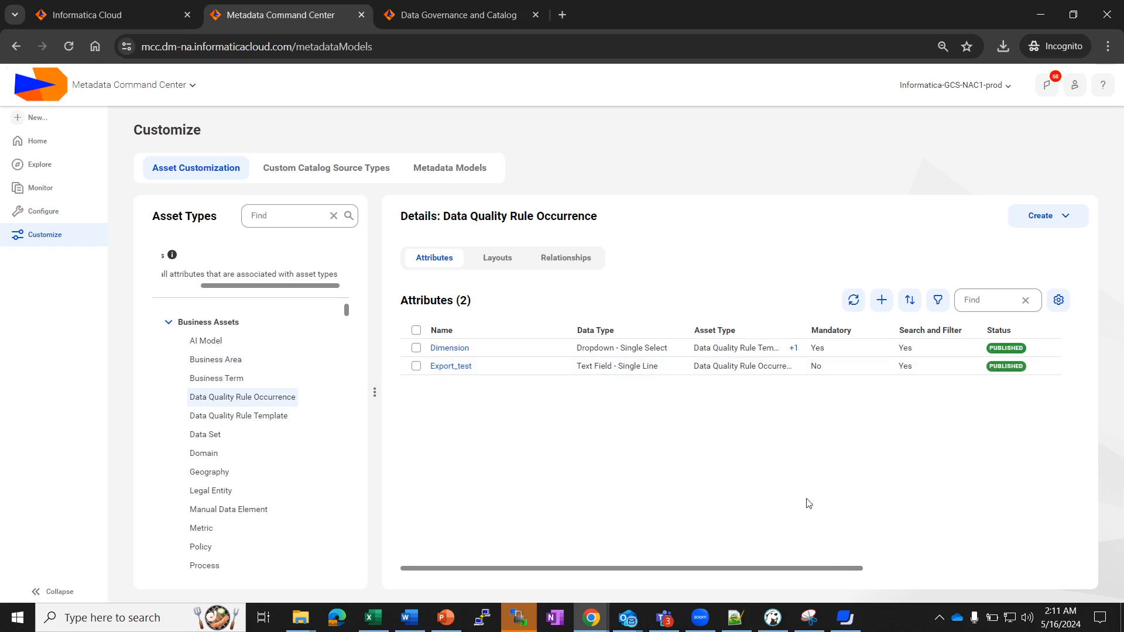
pyautogui.moveTo(822, 569); pyautogui.dragTo(924, 569)
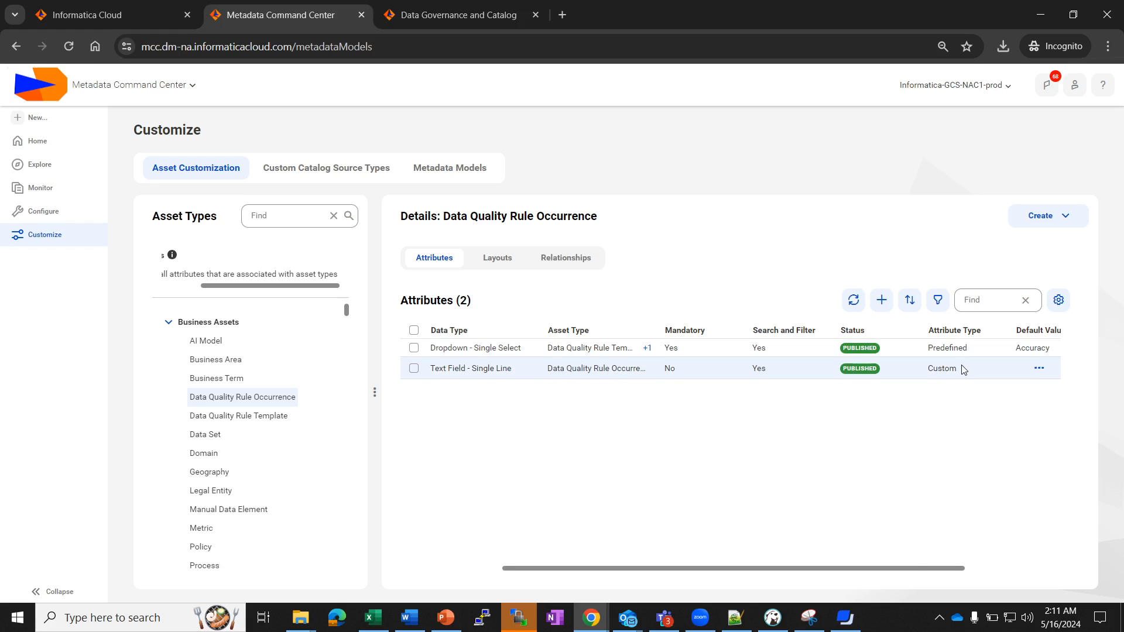
pyautogui.moveTo(905, 568); pyautogui.dragTo(572, 576)
pyautogui.click(439, 459)
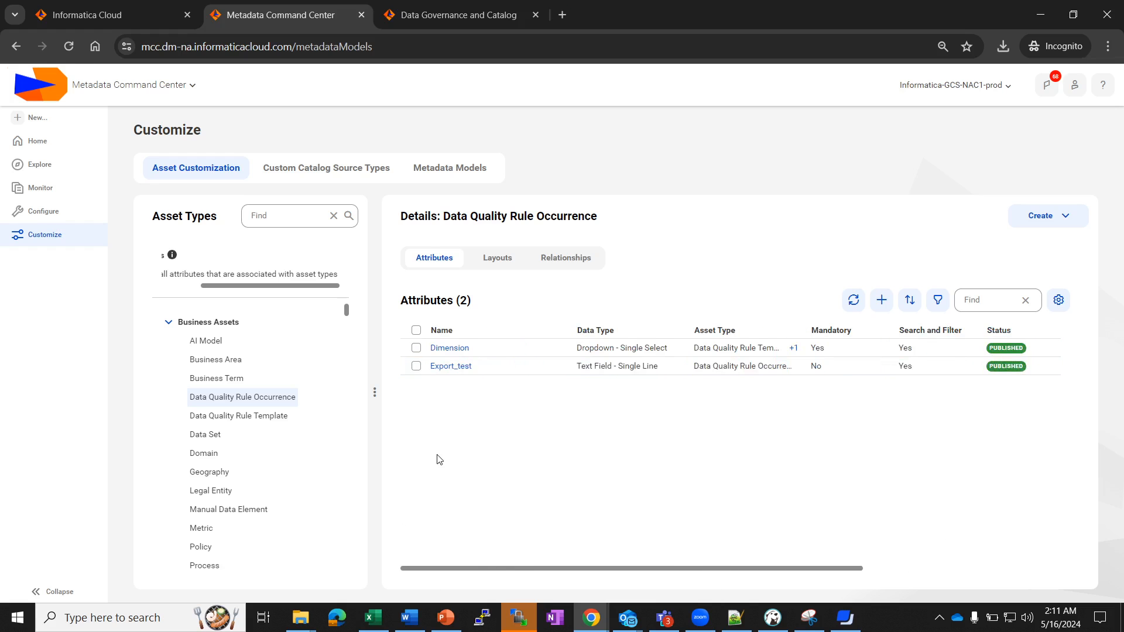
# Create a new attribute for the Business Term asset type and name it First Name
pyautogui.click(246, 376)
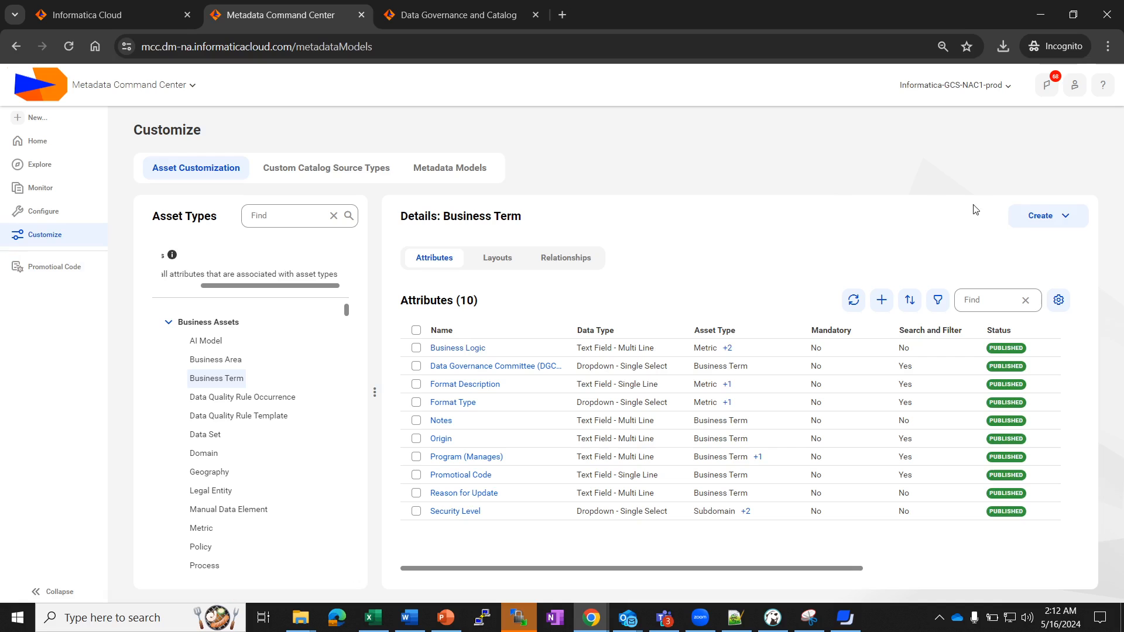
pyautogui.click(1041, 216)
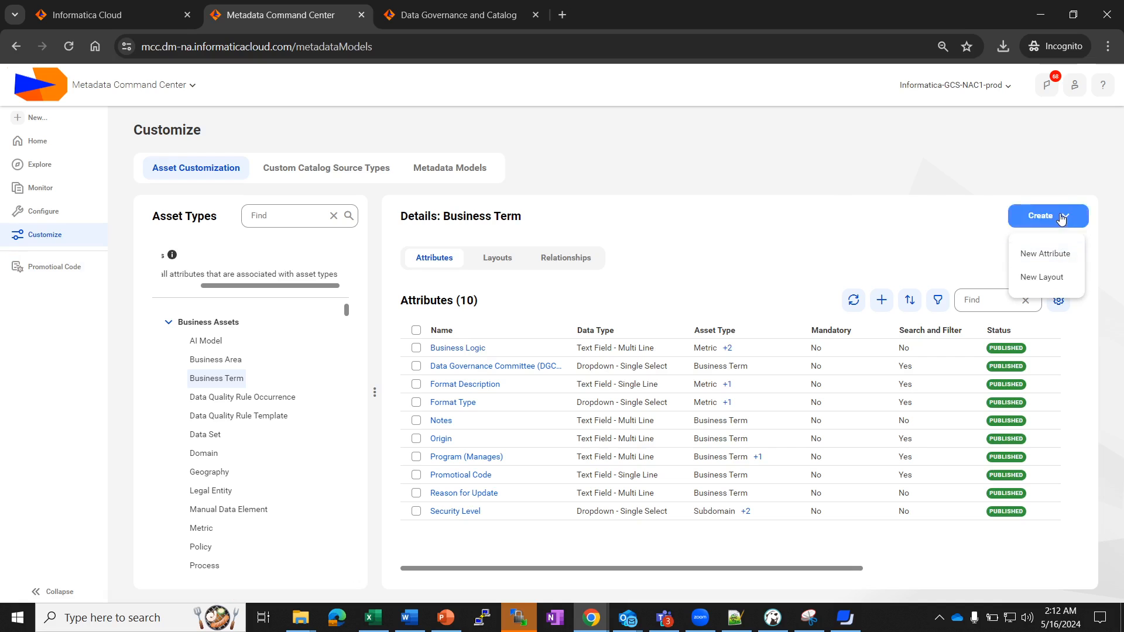
pyautogui.click(1046, 254)
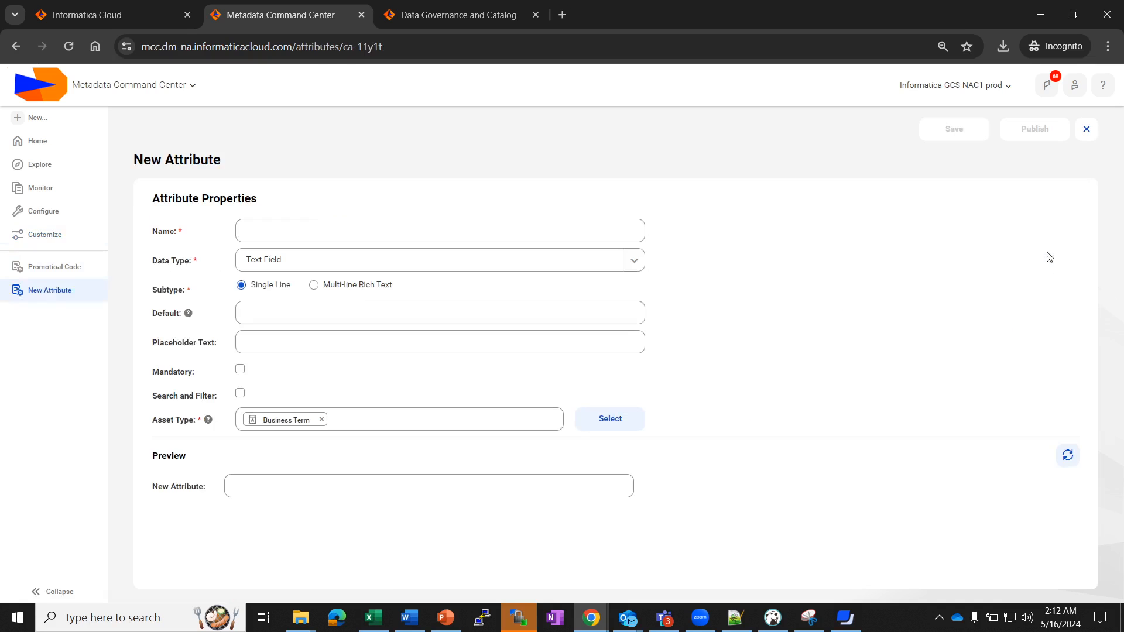
pyautogui.click(333, 238)
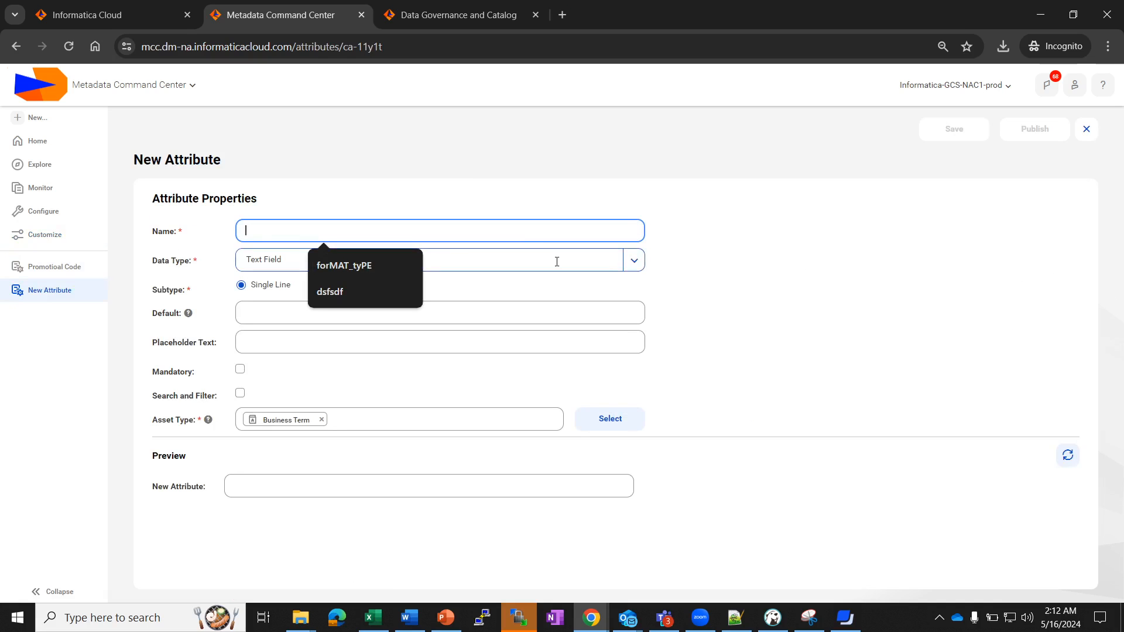
pyautogui.write('F')
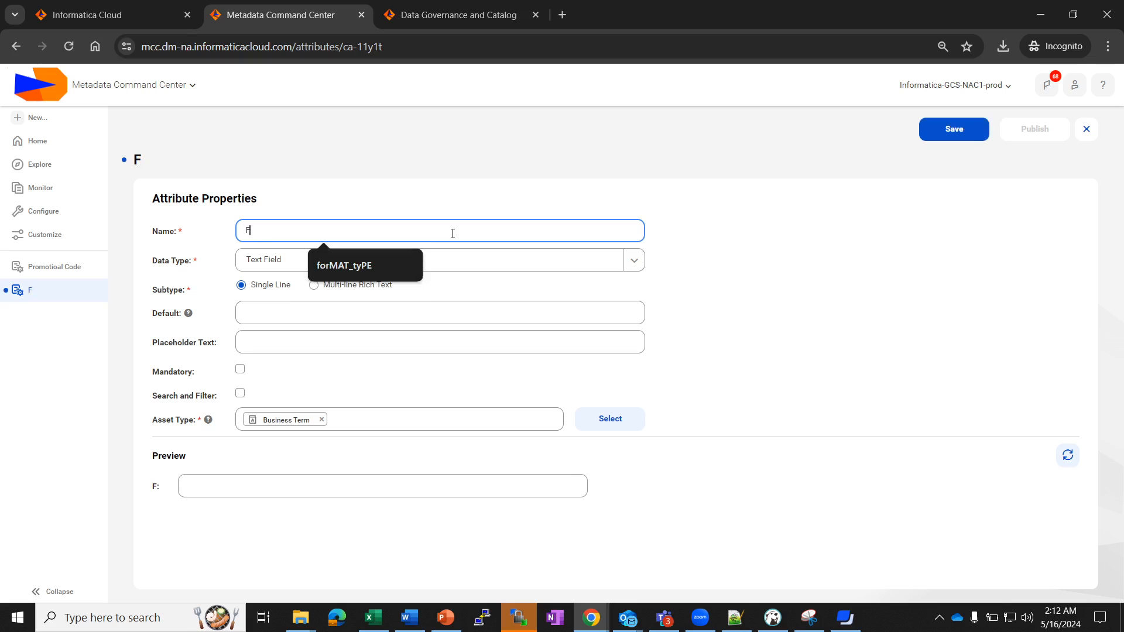
pyautogui.write('irst Name')
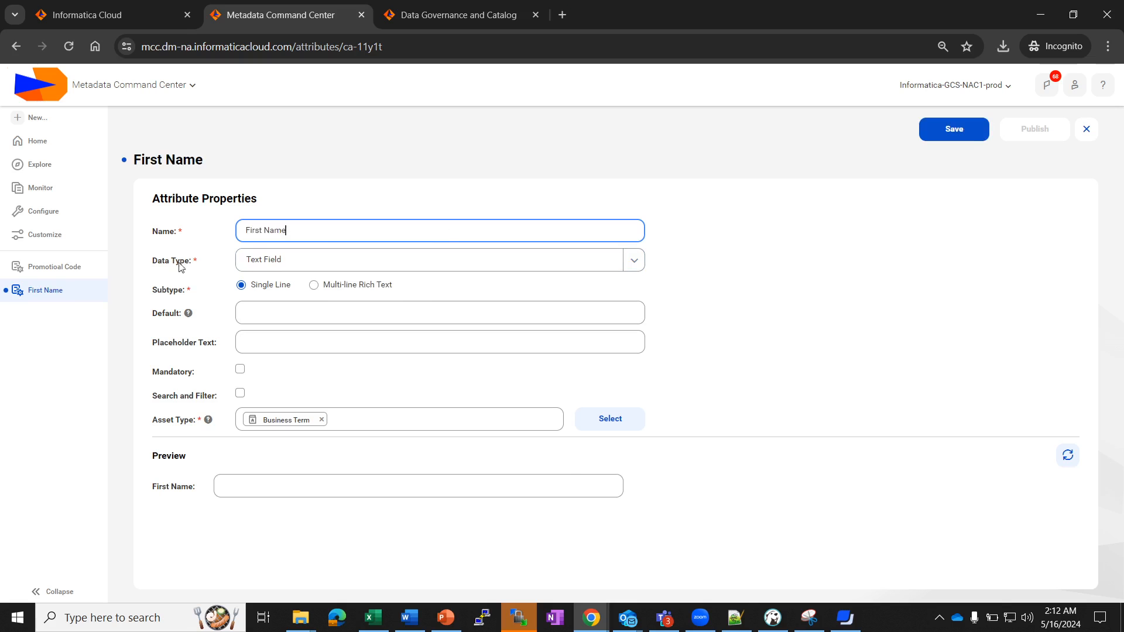
# Review the available data types, keep Text Field, enable Search and Filter, and save the First Name attribute as a draft
pyautogui.click(308, 259)
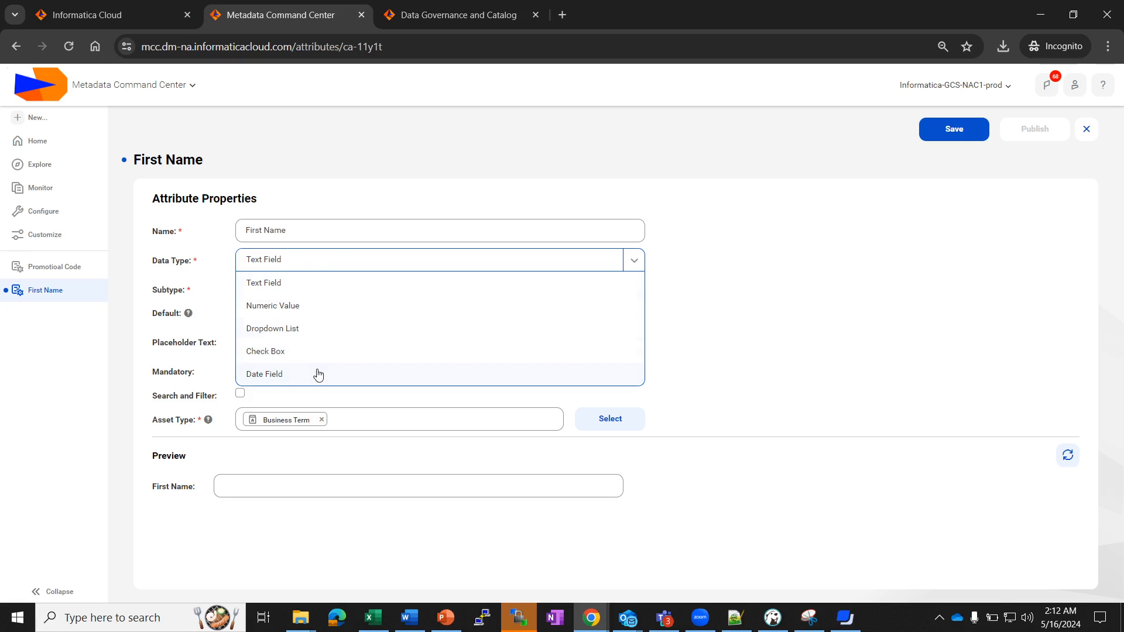
pyautogui.click(767, 382)
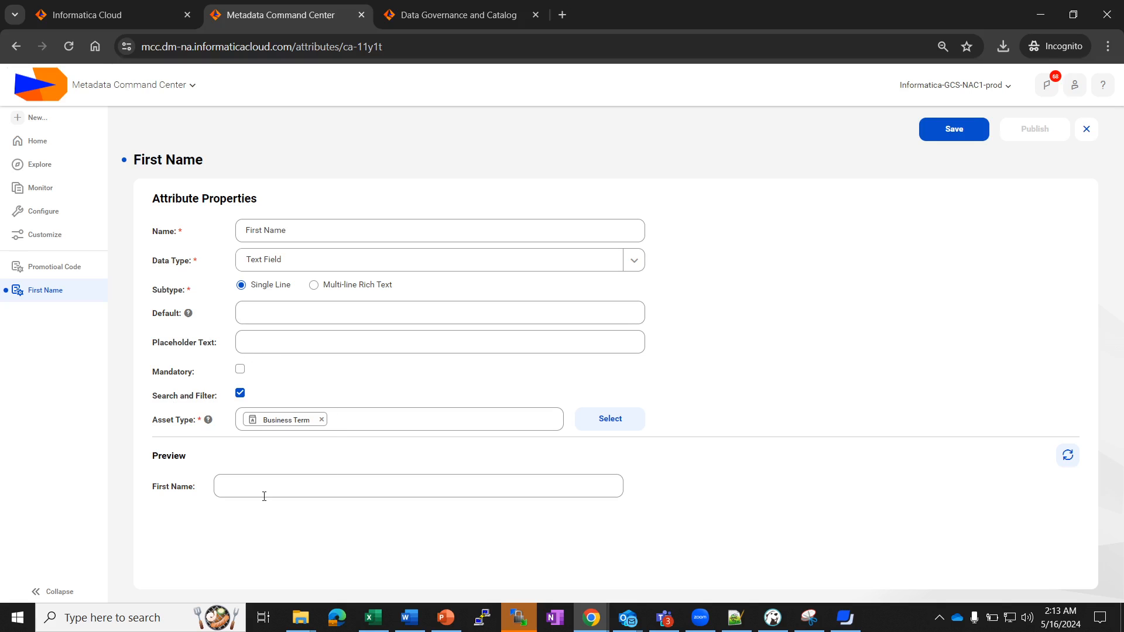
pyautogui.click(924, 135)
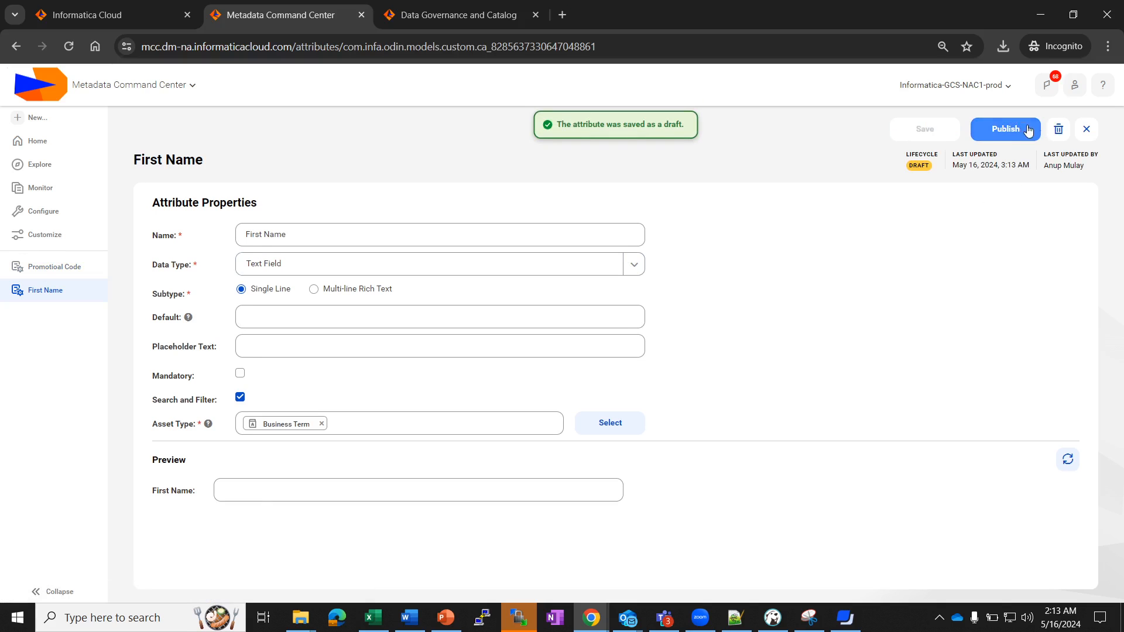
# Inspect the customization task of an earlier Attributes Publish job in the job monitoring list
pyautogui.click(43, 188)
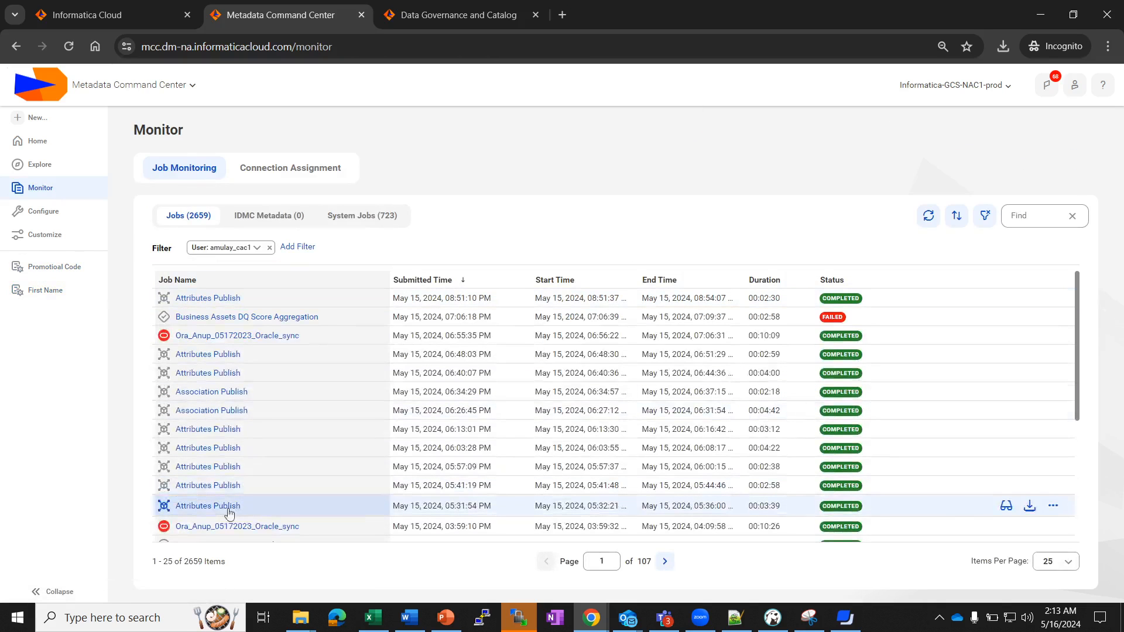
pyautogui.click(223, 509)
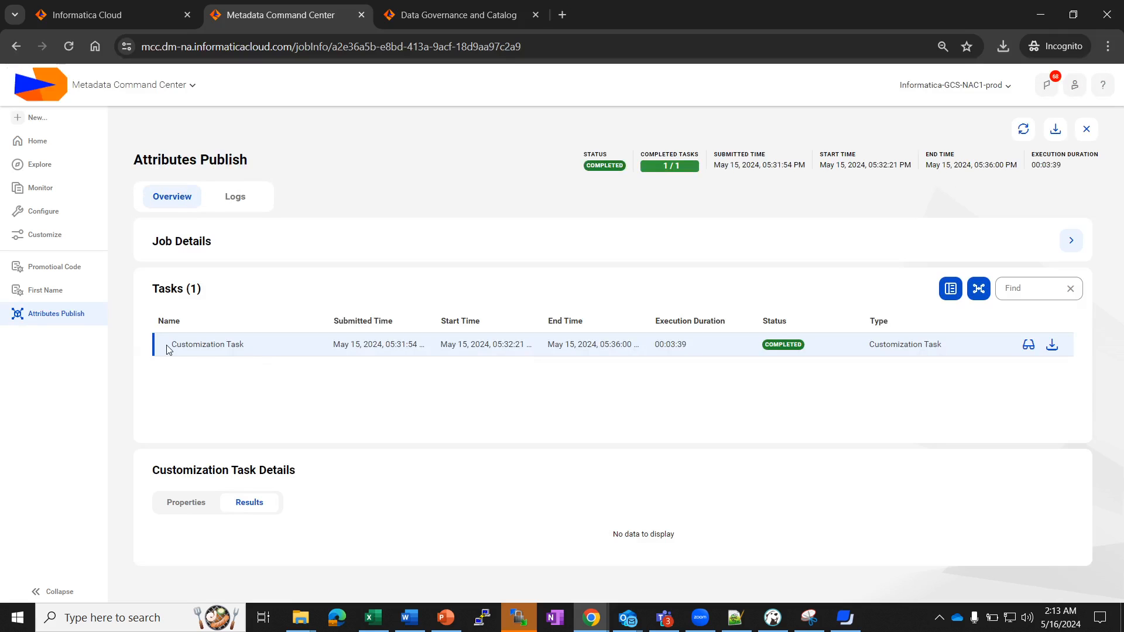
pyautogui.moveTo(168, 348); pyautogui.dragTo(248, 350)
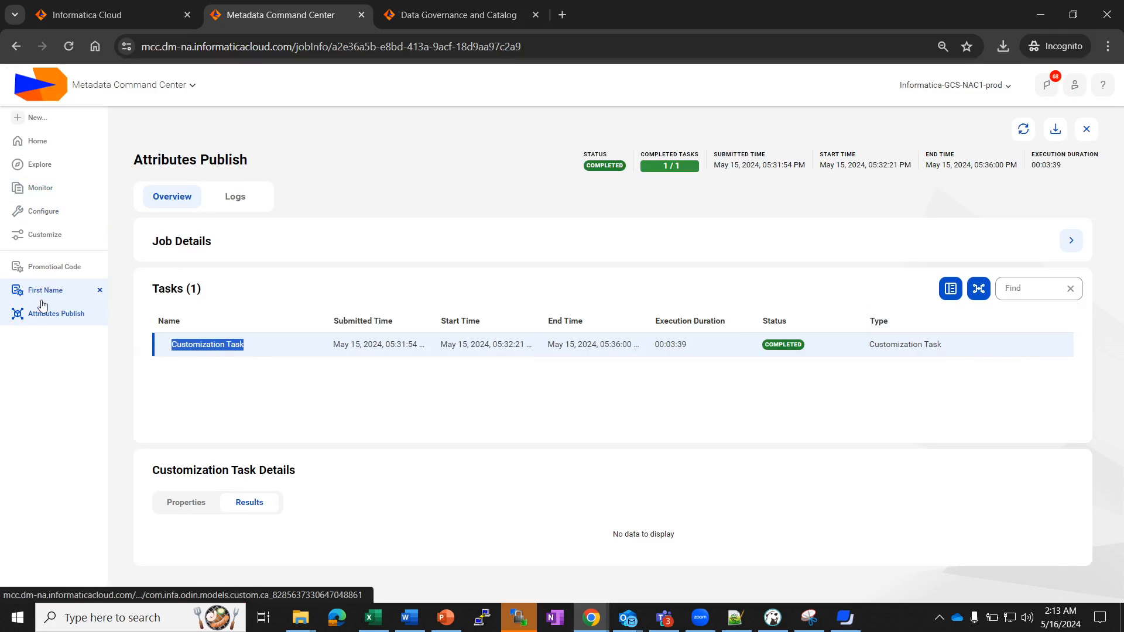
# Review the Business Term attribute Promotioal Code, and check its value on the access badge and accident terms in Data Governance and Catalog
pyautogui.click(64, 247)
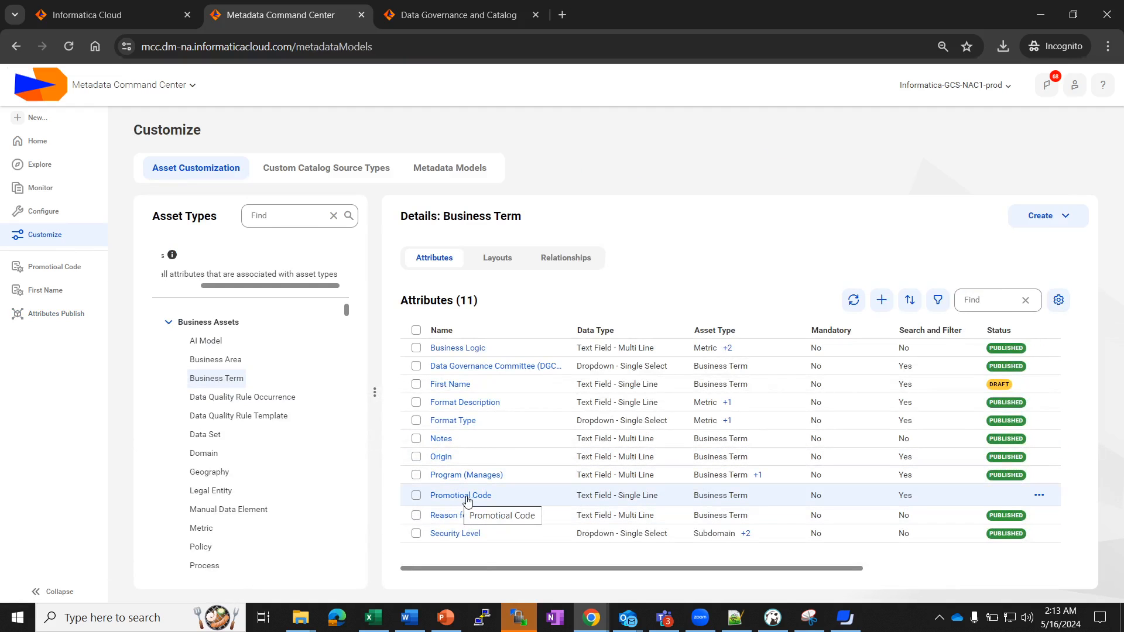
pyautogui.click(472, 497)
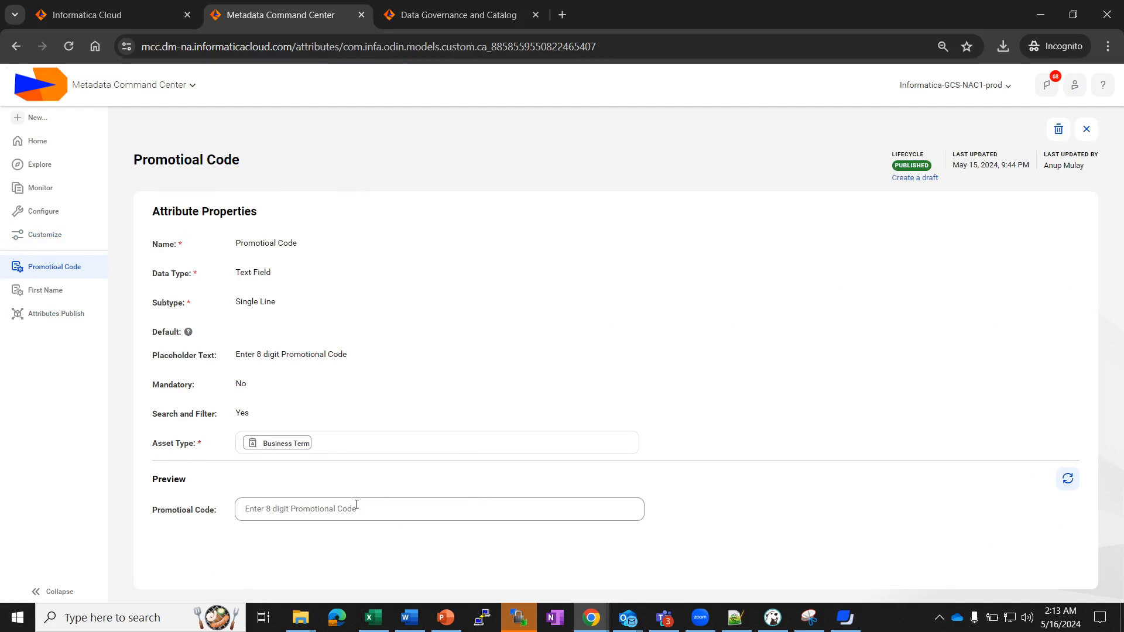
pyautogui.click(448, 14)
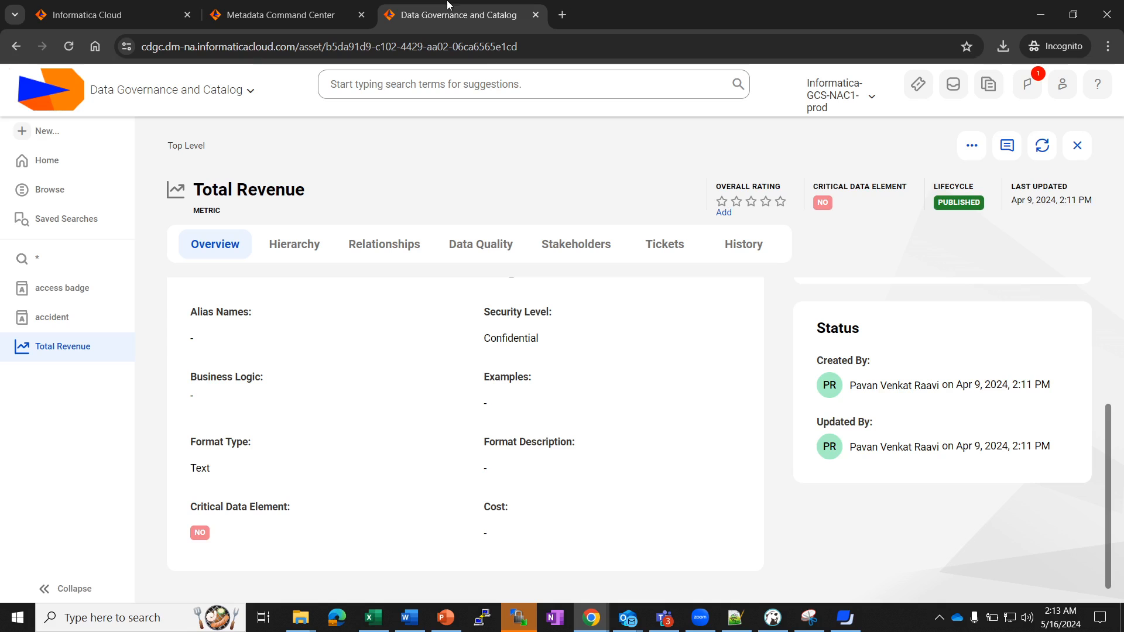
pyautogui.click(32, 294)
pyautogui.scroll(-4, 458, 471)
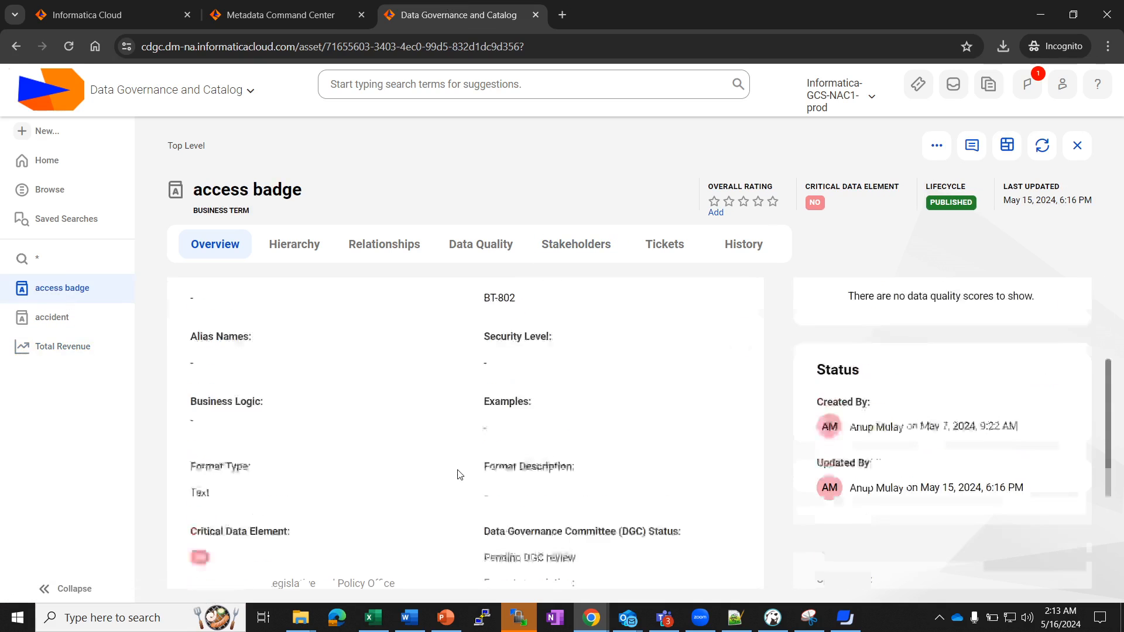
pyautogui.scroll(-3, 453, 508)
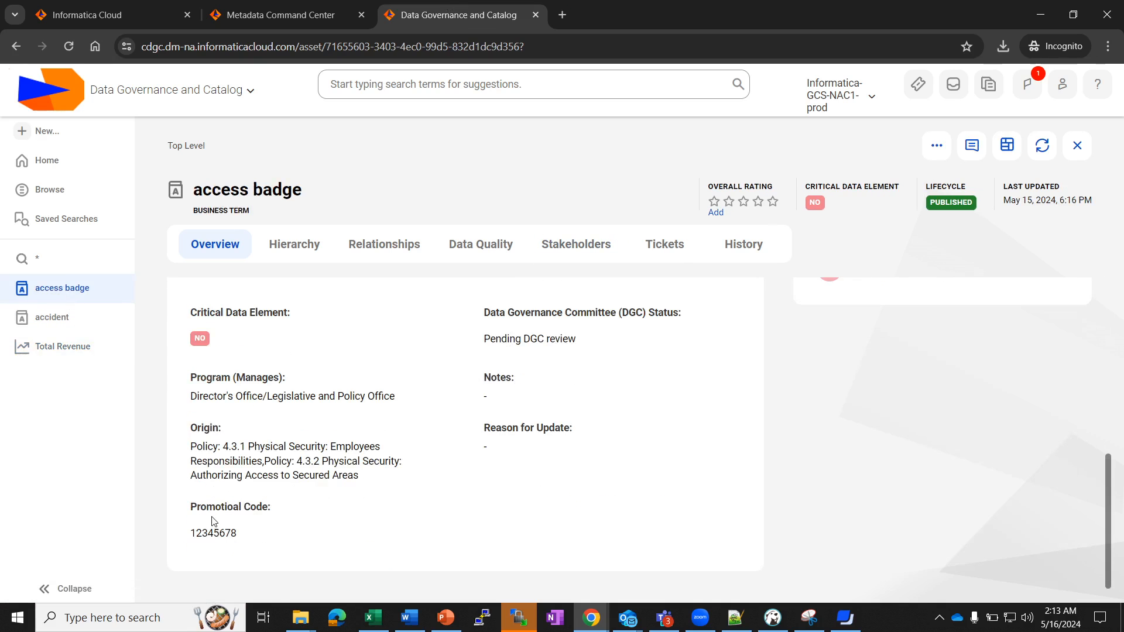
pyautogui.moveTo(190, 512); pyautogui.dragTo(281, 516)
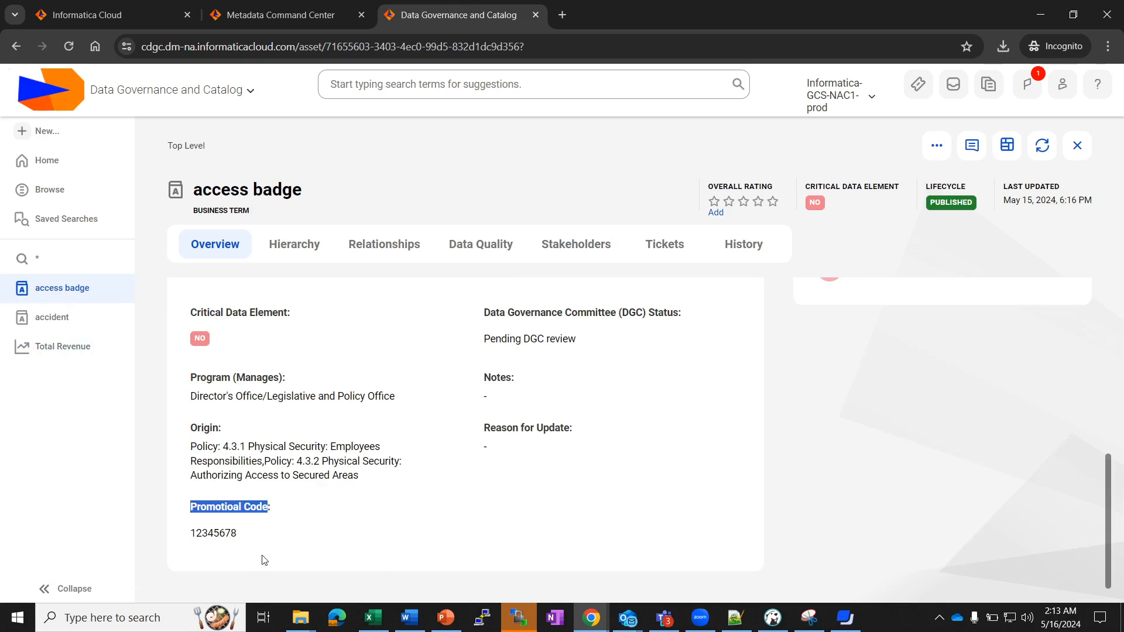
pyautogui.click(246, 541)
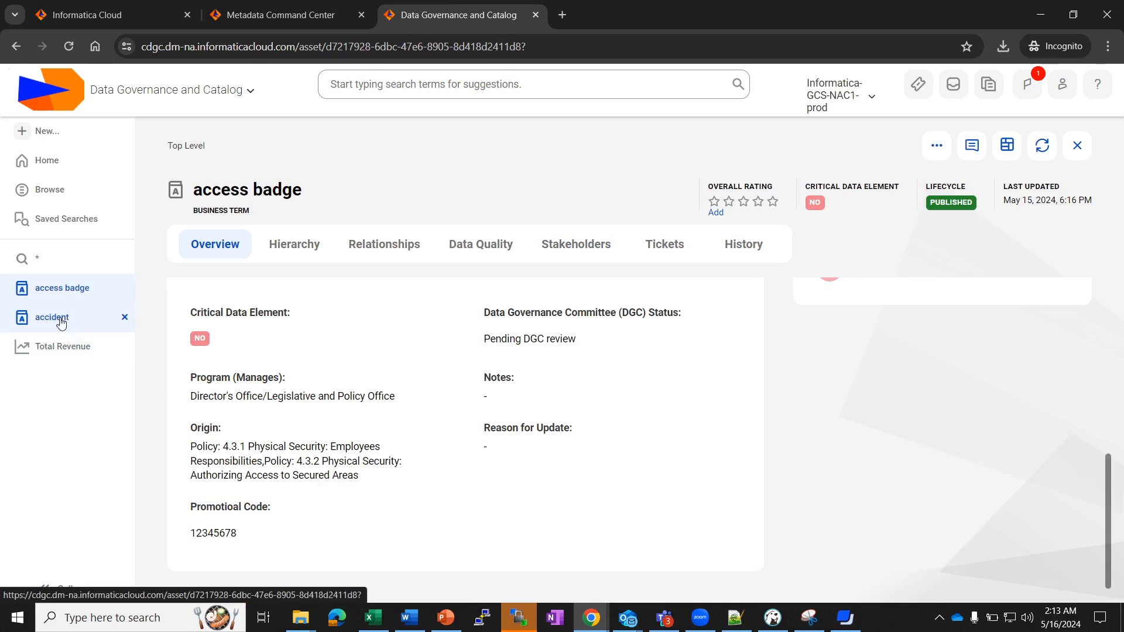
pyautogui.click(52, 317)
pyautogui.scroll(-6, 352, 524)
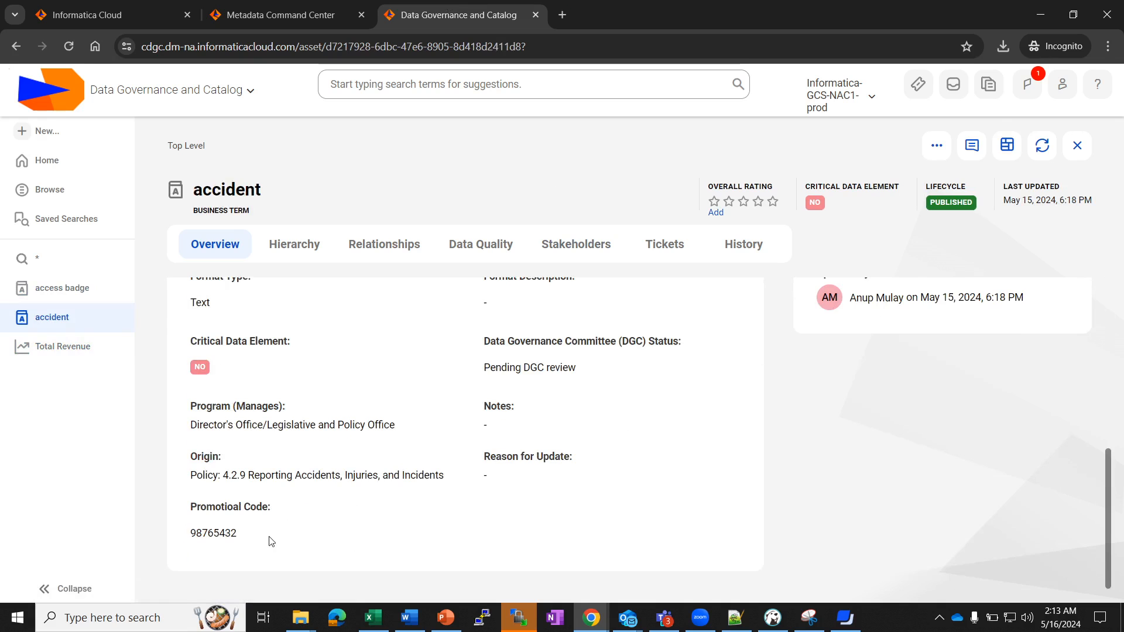
# Back in Metadata Command Center, review which business terms deleting the Promotioal Code attribute would affect, and cancel the deletion
pyautogui.click(277, 14)
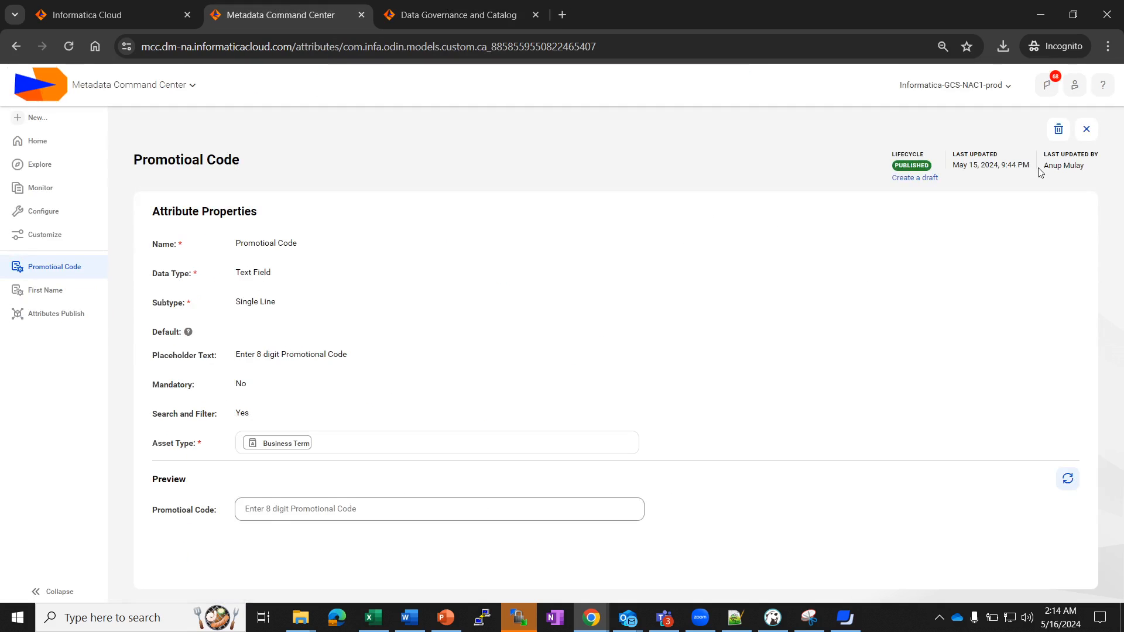
pyautogui.click(1059, 129)
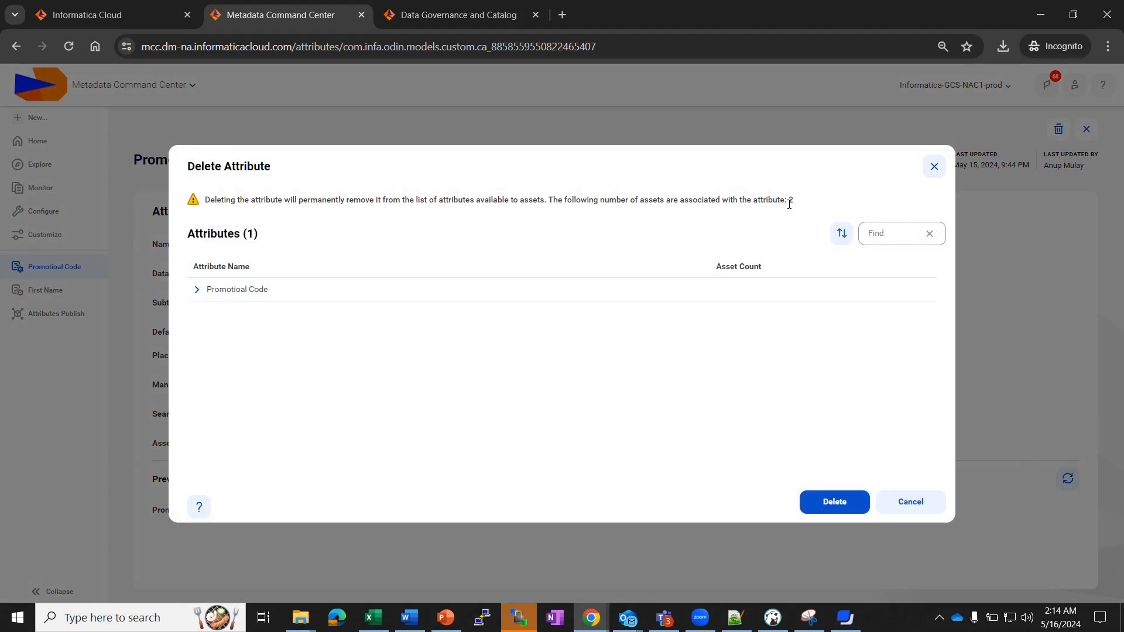
pyautogui.click(197, 291)
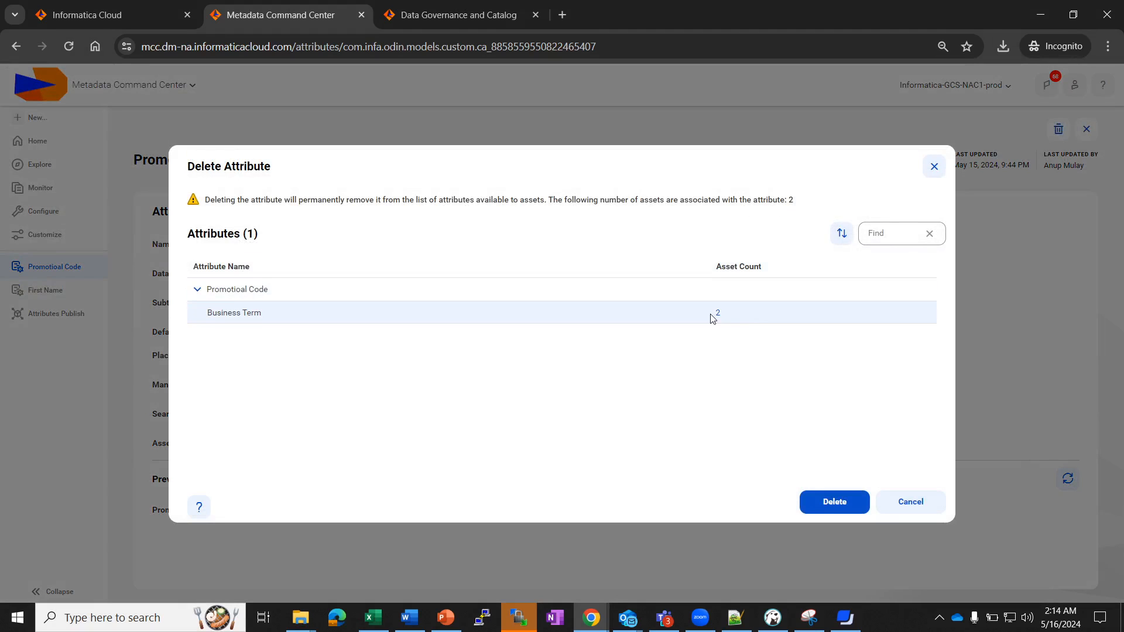
pyautogui.click(717, 315)
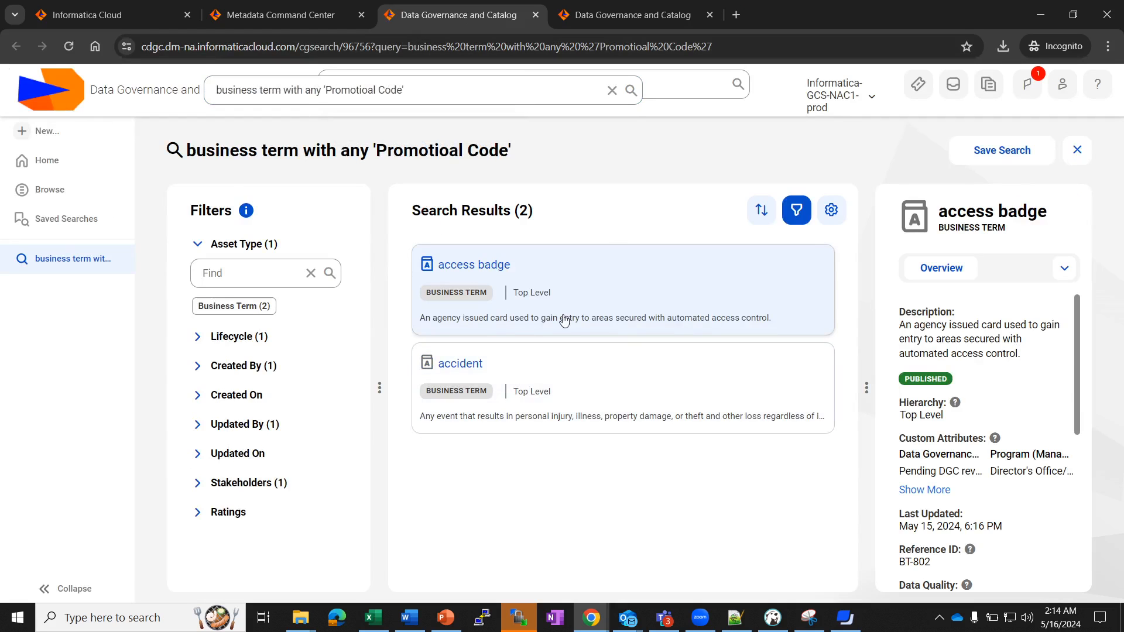
pyautogui.click(253, 18)
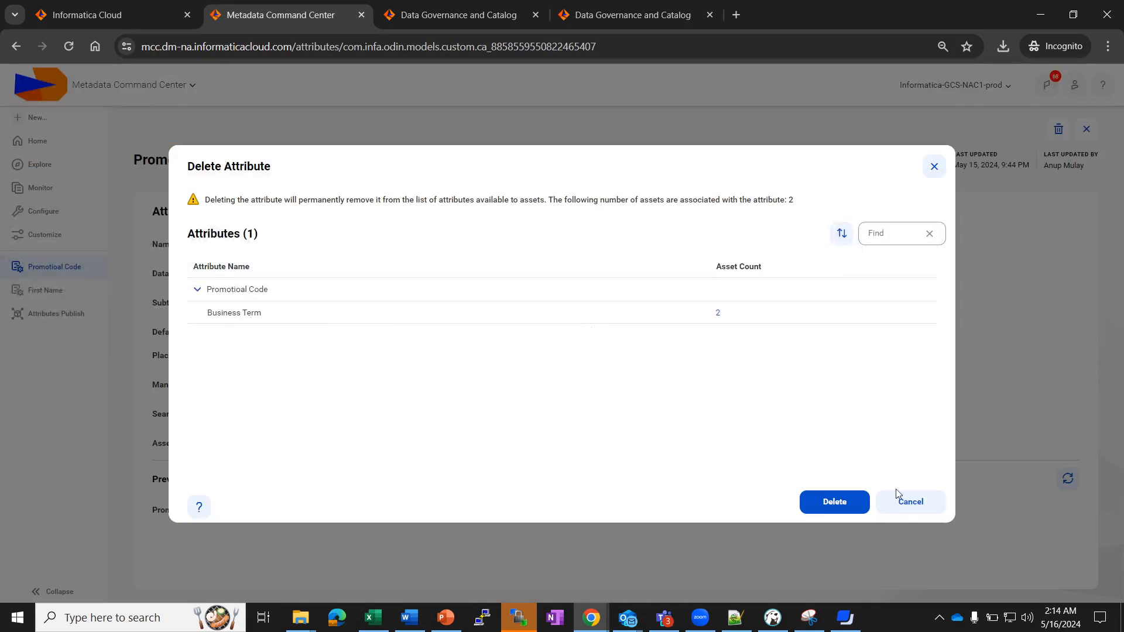
pyautogui.click(901, 509)
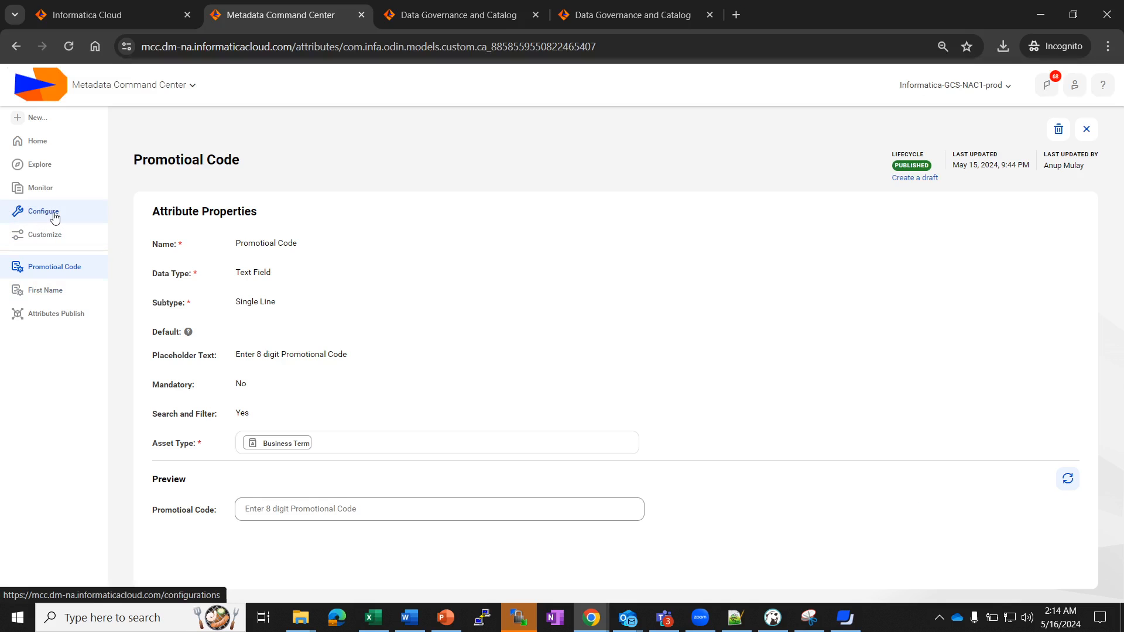
# Return to asset customization and display the attributes of the Metric asset type
pyautogui.click(57, 236)
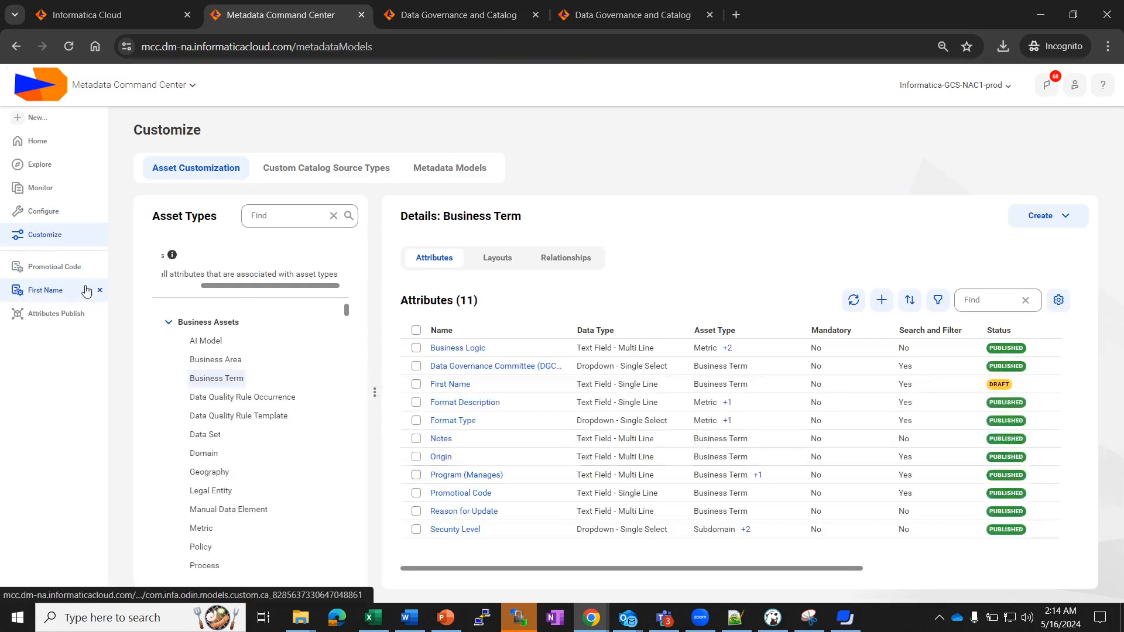
pyautogui.click(205, 528)
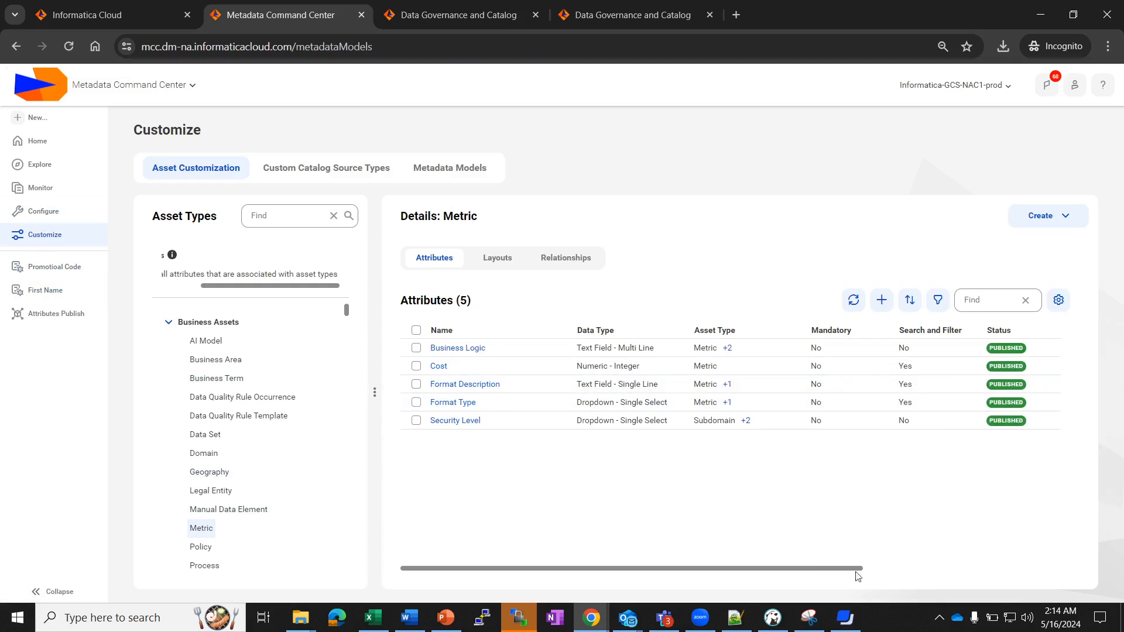
# Review the properties of the Metric attribute Cost, and display the Total Revenue metric in Data Governance and Catalog
pyautogui.moveTo(817, 572)
pyautogui.mouseDown()
pyautogui.moveTo(901, 575)
pyautogui.moveTo(814, 586)
pyautogui.mouseUp()
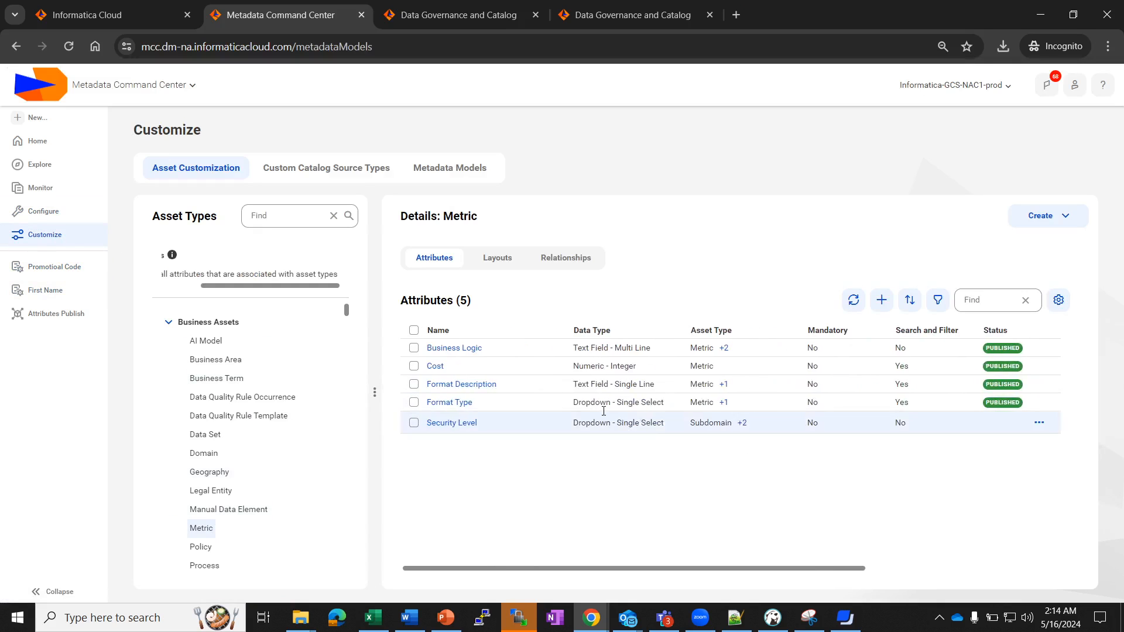
pyautogui.click(435, 369)
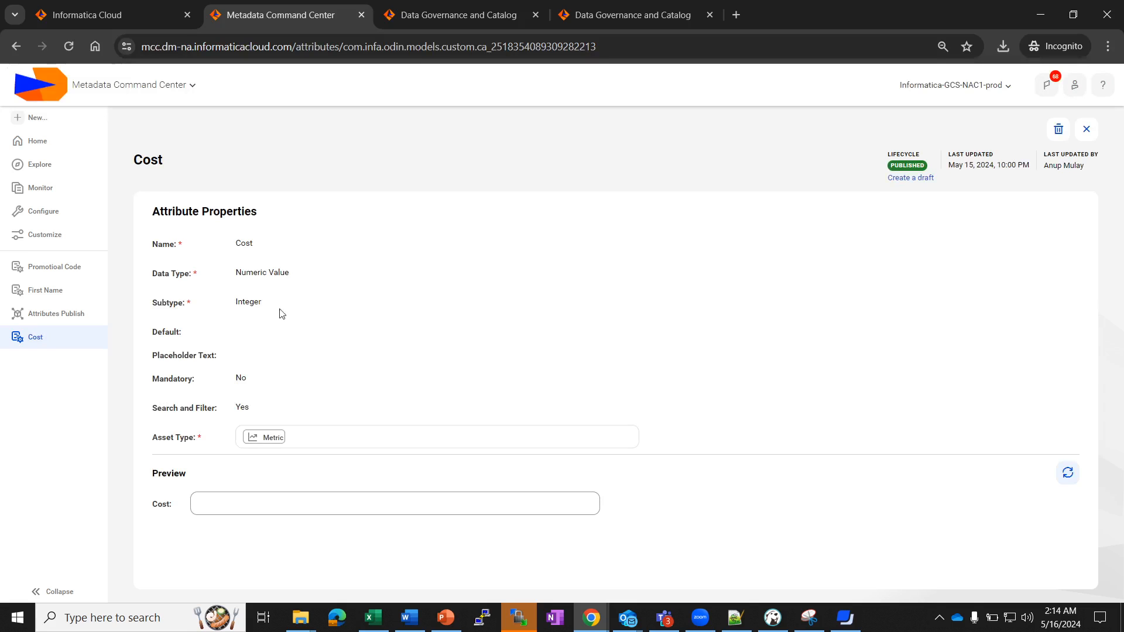
pyautogui.click(461, 21)
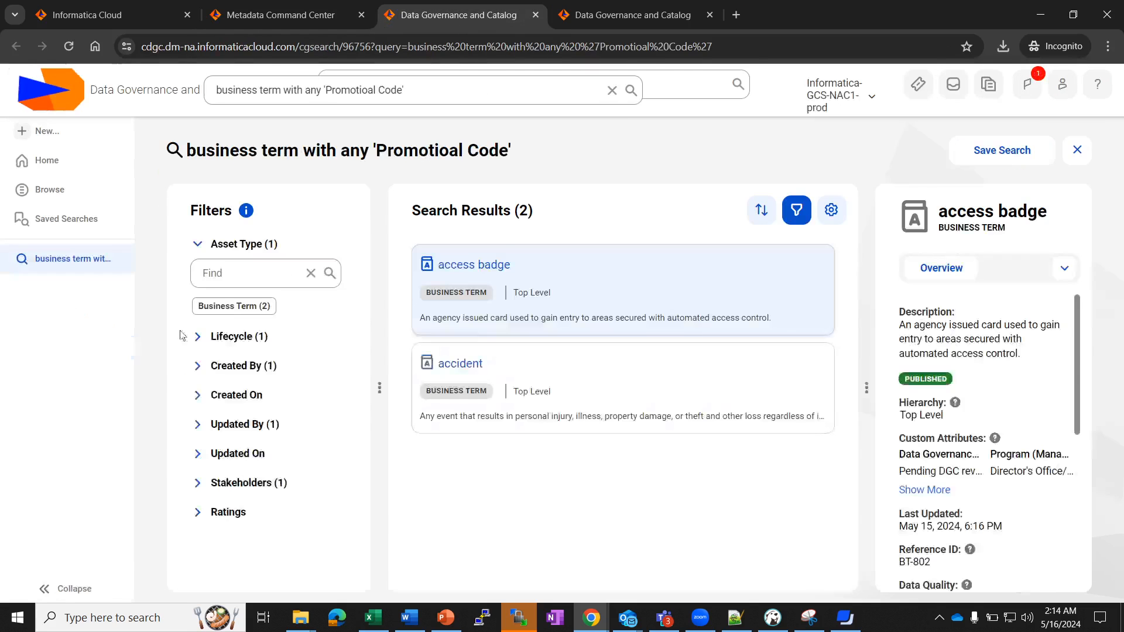
pyautogui.click(607, 18)
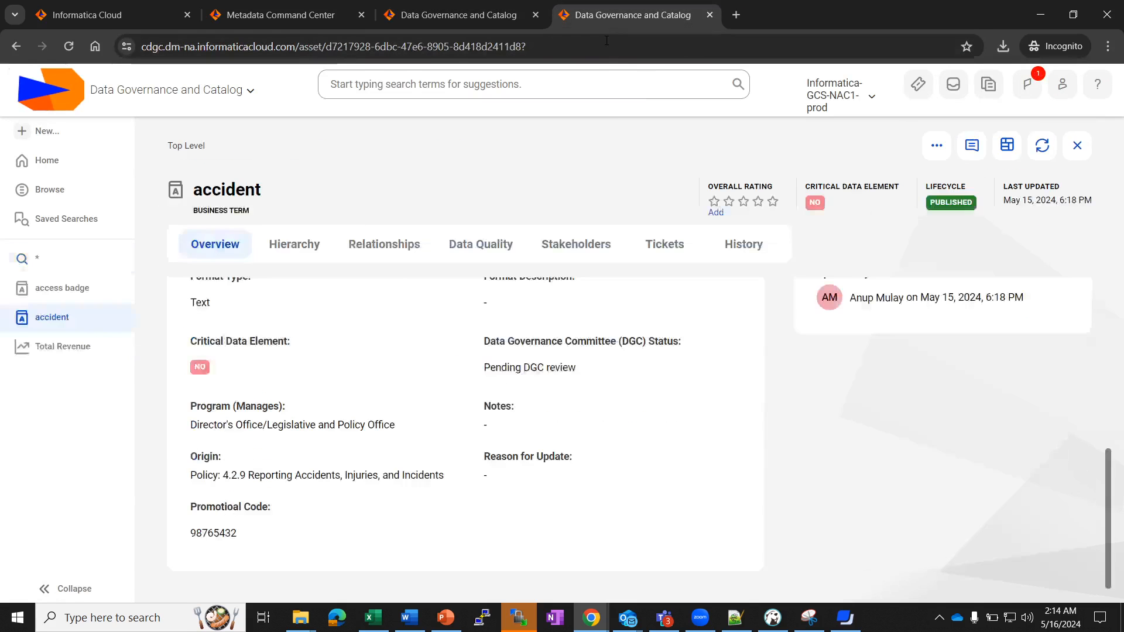
pyautogui.click(71, 354)
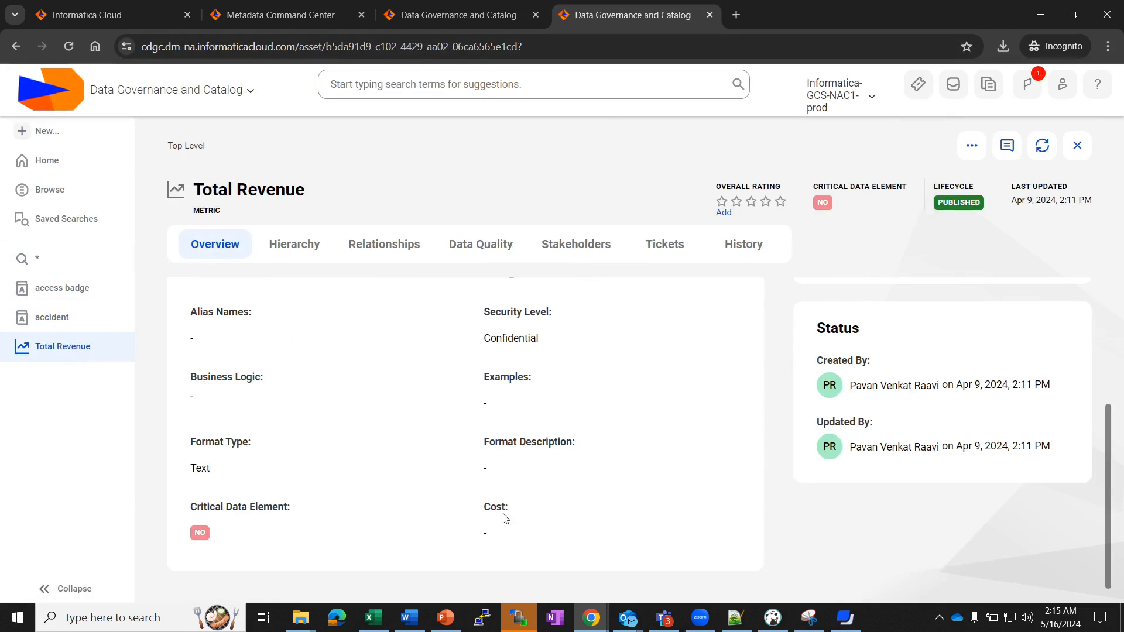
# Edit the attributes of the Total Revenue metric, enter 10 as the Cost, step the value down and up, and save
pyautogui.scroll(4, 594, 520)
pyautogui.click(738, 409)
pyautogui.scroll(-5, 699, 436)
pyautogui.click(614, 531)
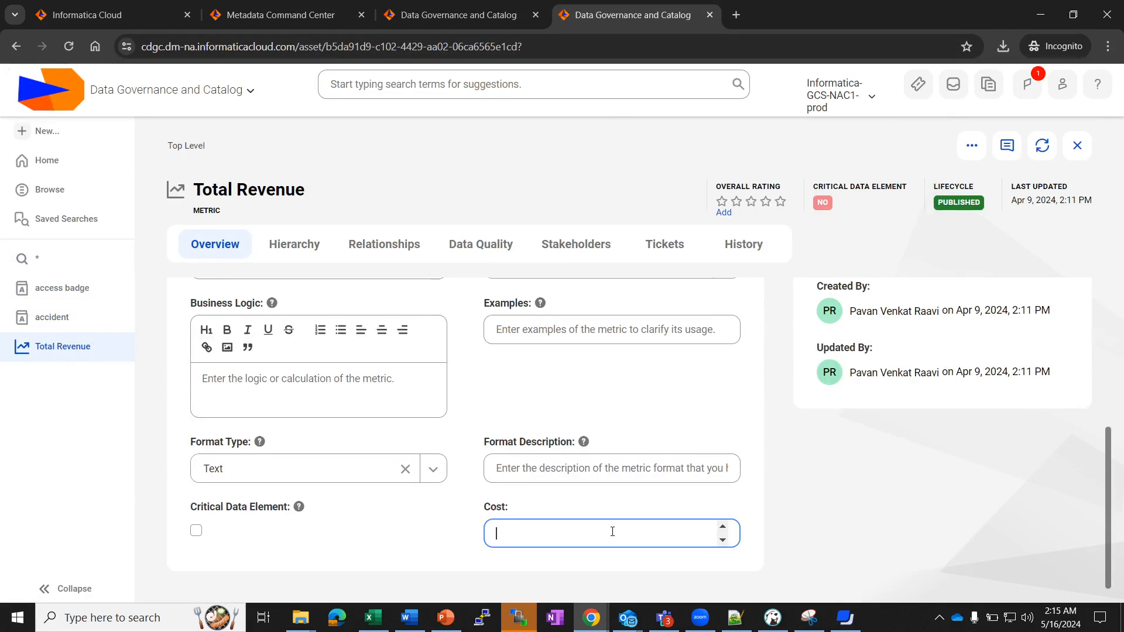
pyautogui.write('10')
pyautogui.click(723, 539)
pyautogui.click(723, 539)
pyautogui.click(724, 529)
pyautogui.click(724, 528)
pyautogui.click(724, 528)
pyautogui.scroll(2, 590, 500)
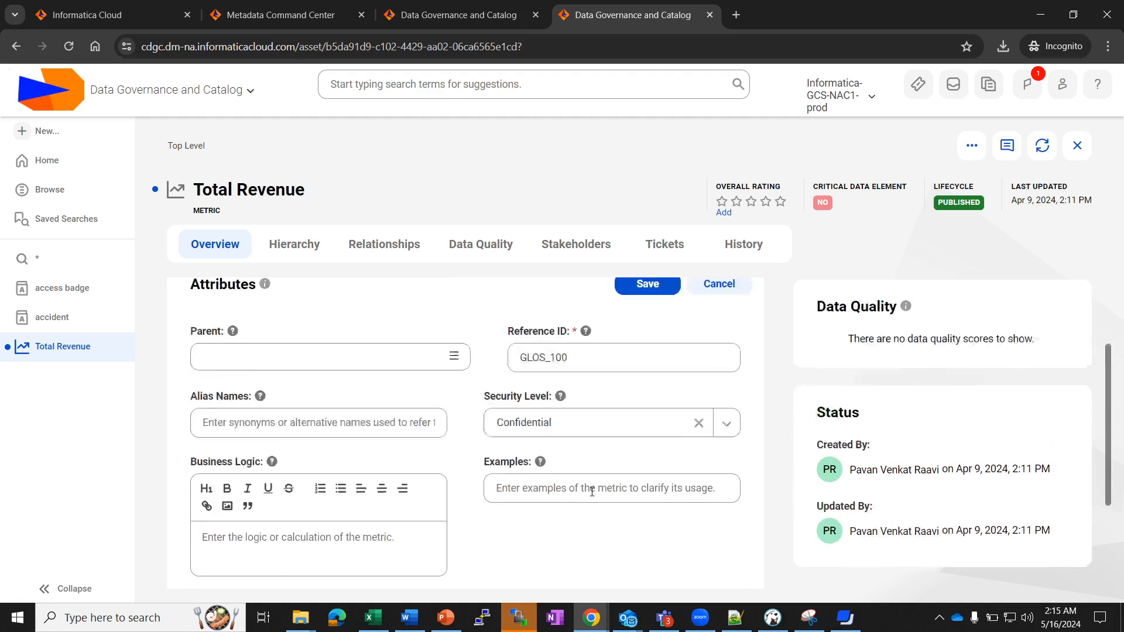
pyautogui.scroll(3, 593, 491)
pyautogui.click(651, 413)
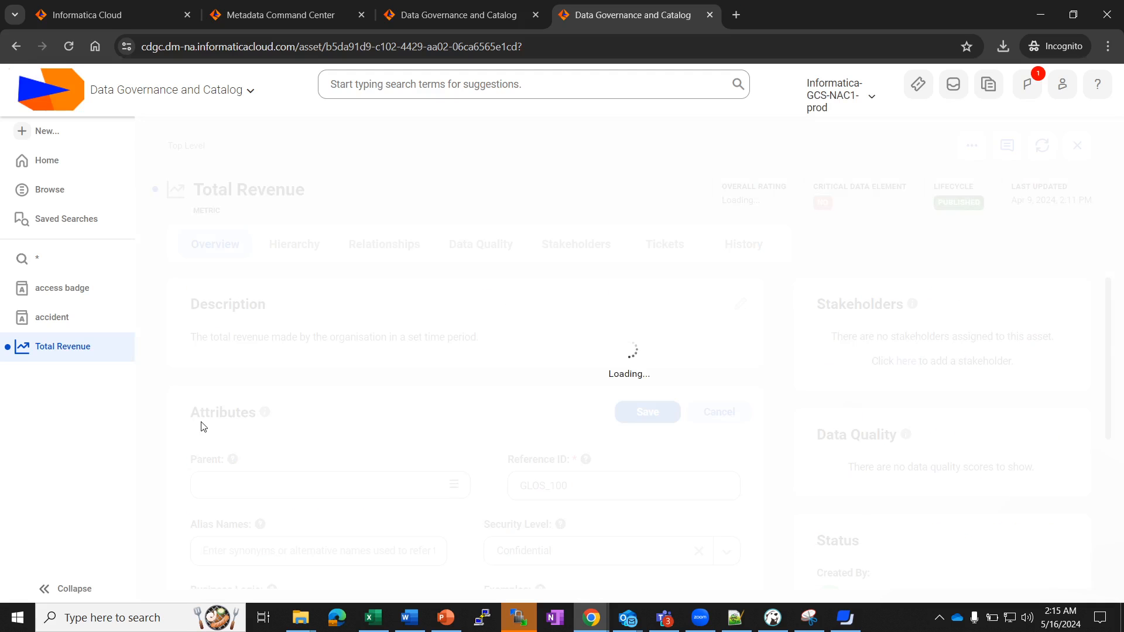
# Back in Metadata Command Center, open the Business Term attribute Data Governance Committee (DGC) Status and create a draft of it
pyautogui.click(428, 7)
pyautogui.click(318, 7)
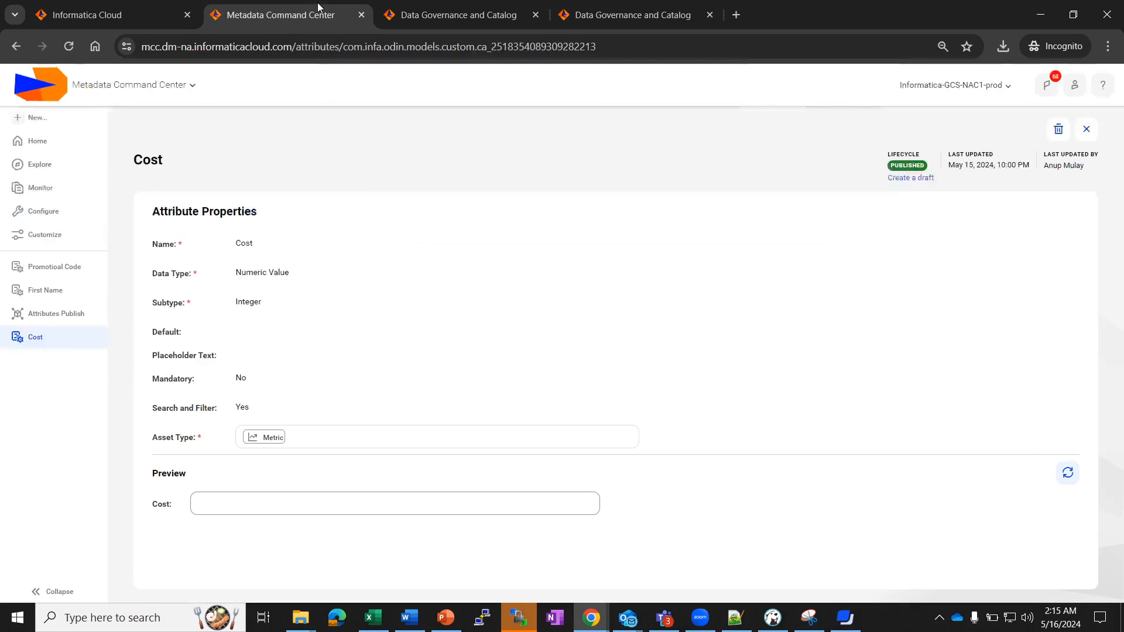
pyautogui.click(42, 234)
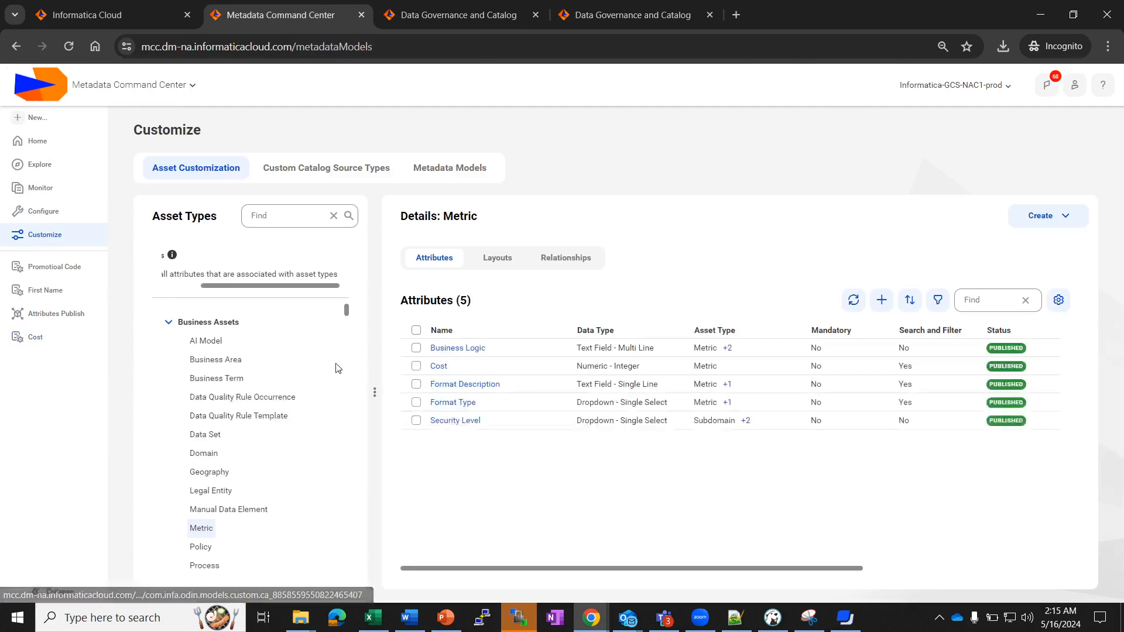
pyautogui.click(228, 378)
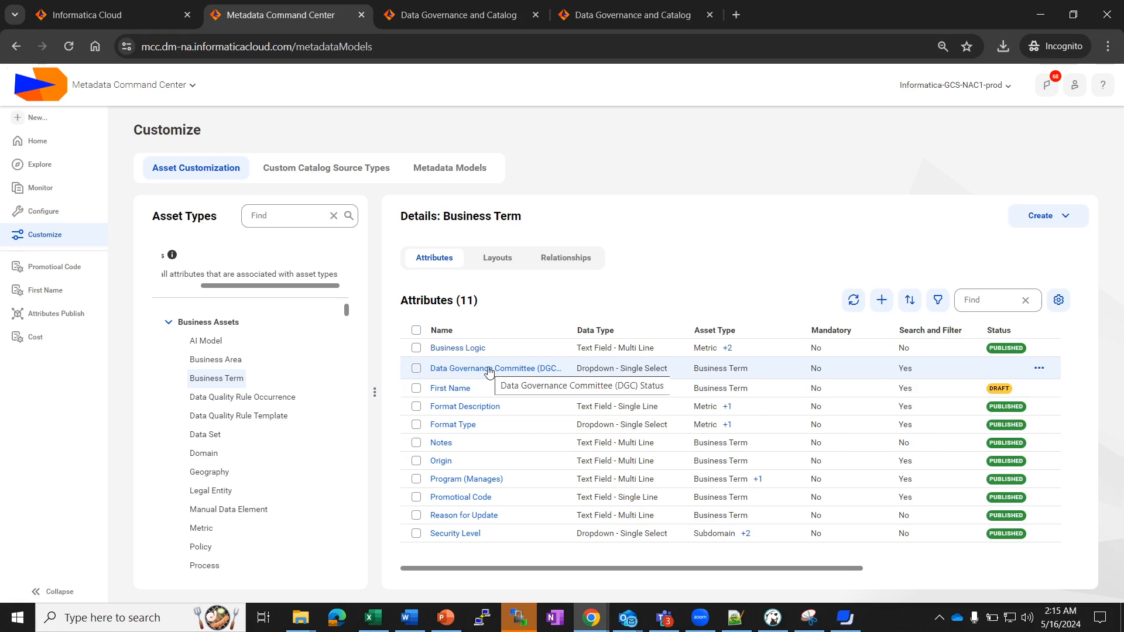
pyautogui.click(489, 368)
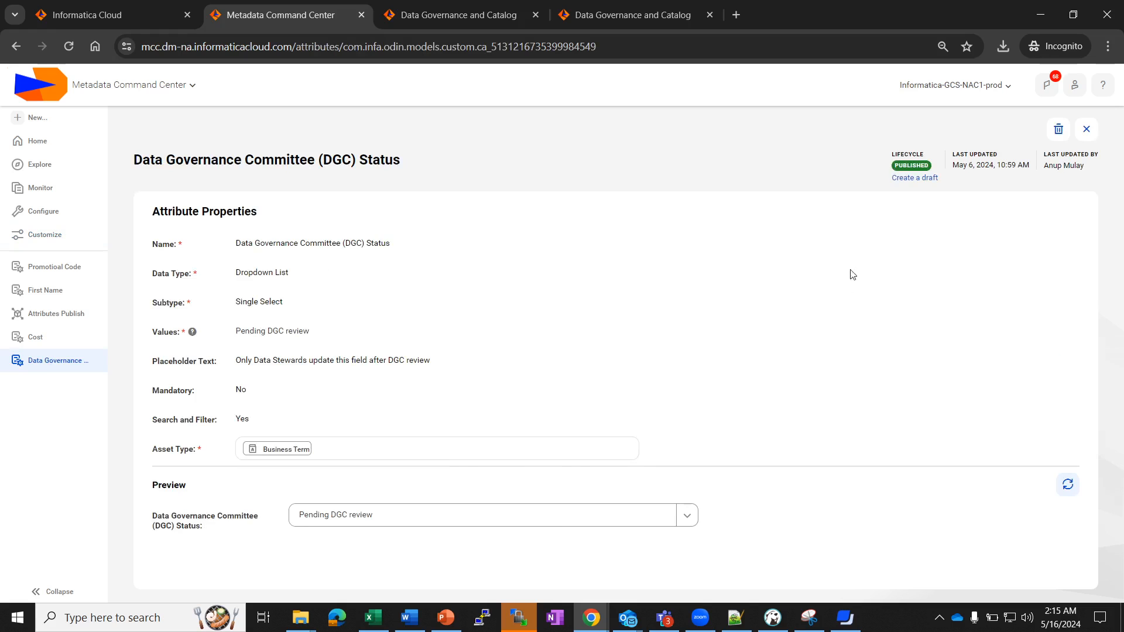
pyautogui.click(902, 179)
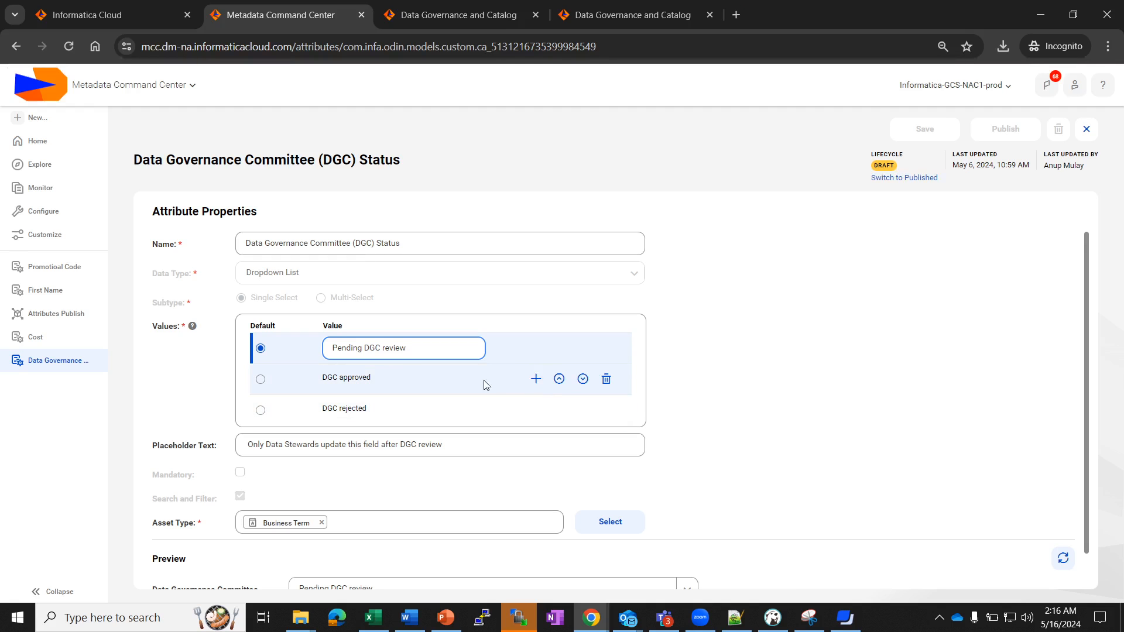
# Try adding the dropdown value DGC Pending below DGC approved, reorder it up and down, and delete it again
pyautogui.click(535, 381)
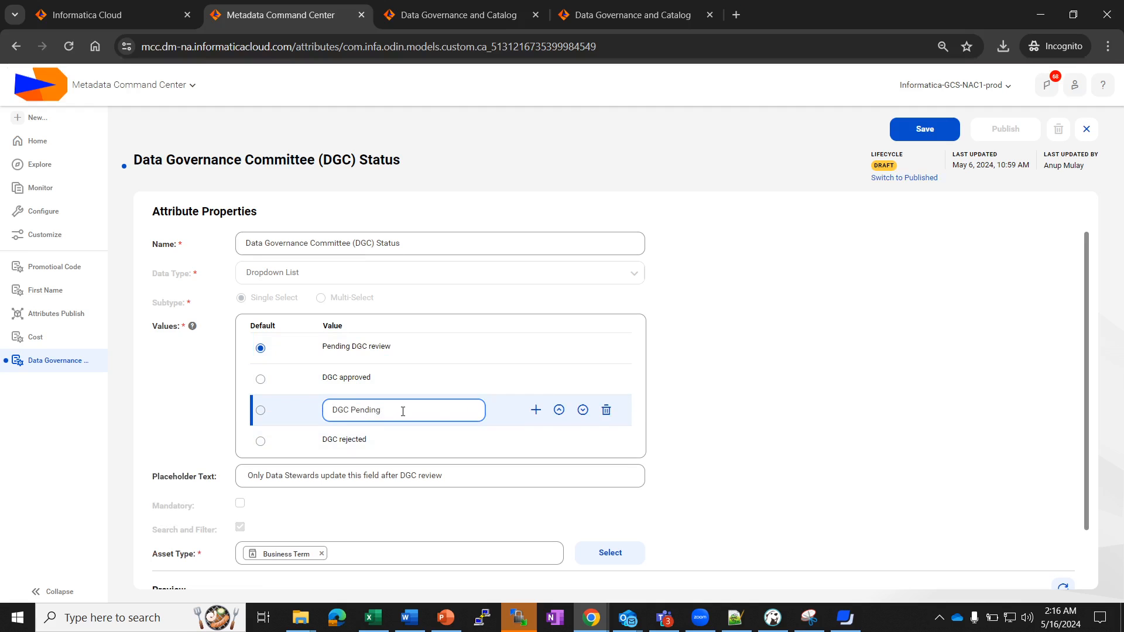
pyautogui.click(559, 409)
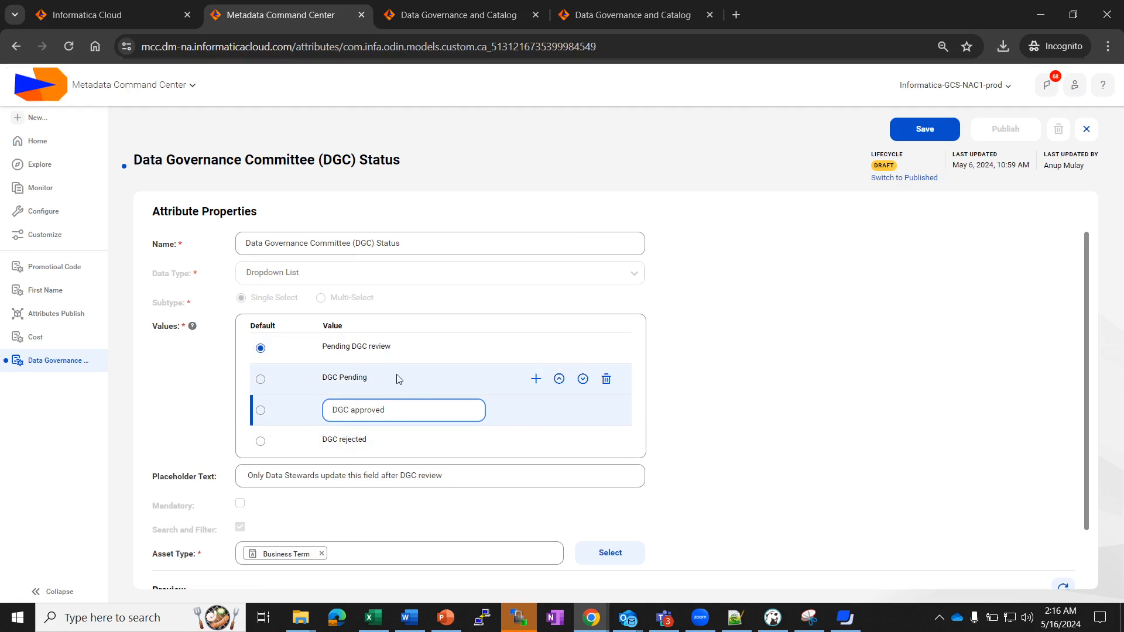
pyautogui.click(582, 379)
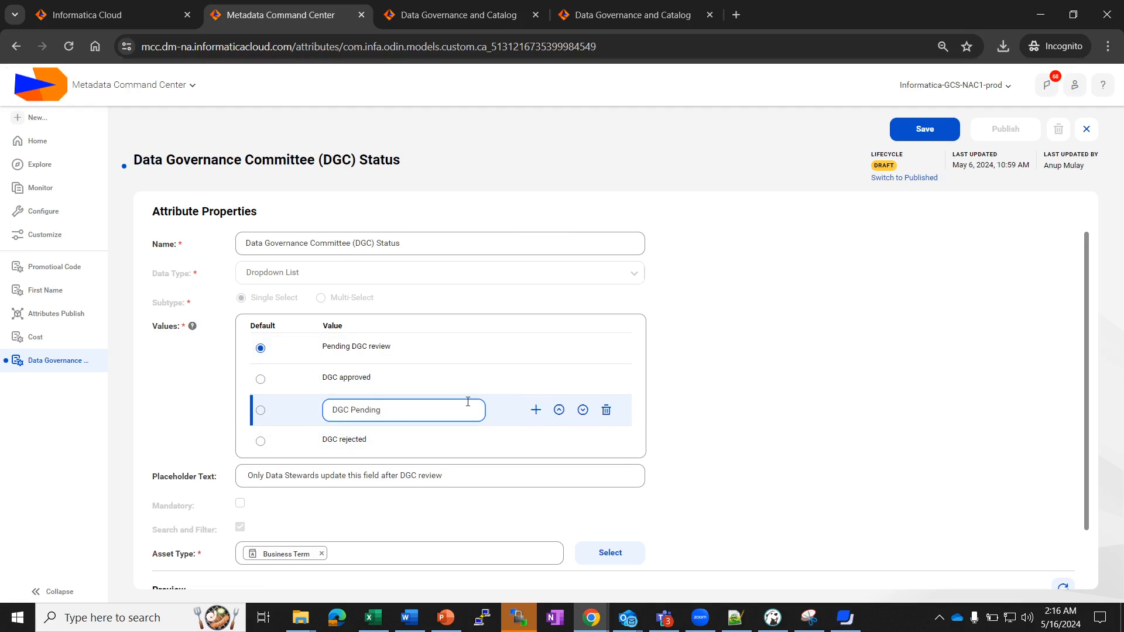
pyautogui.click(605, 411)
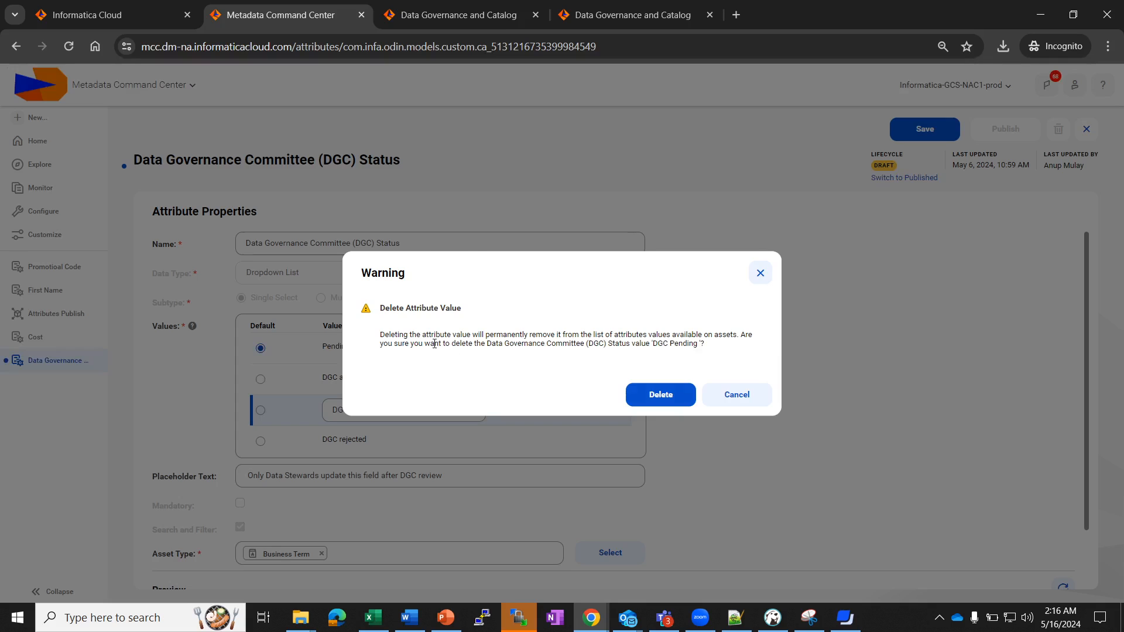
pyautogui.click(695, 403)
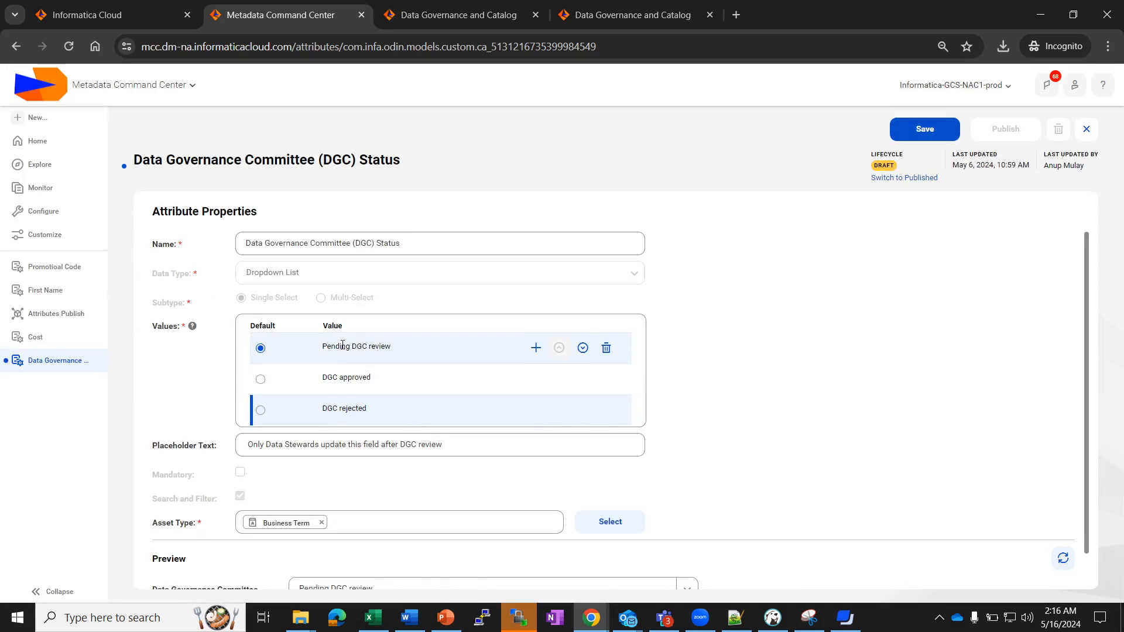
# Try to delete the Pending DGC review value, check the business terms that use it in the catalog, and dismiss the deletion dialog
pyautogui.click(922, 177)
pyautogui.click(922, 178)
pyautogui.click(606, 348)
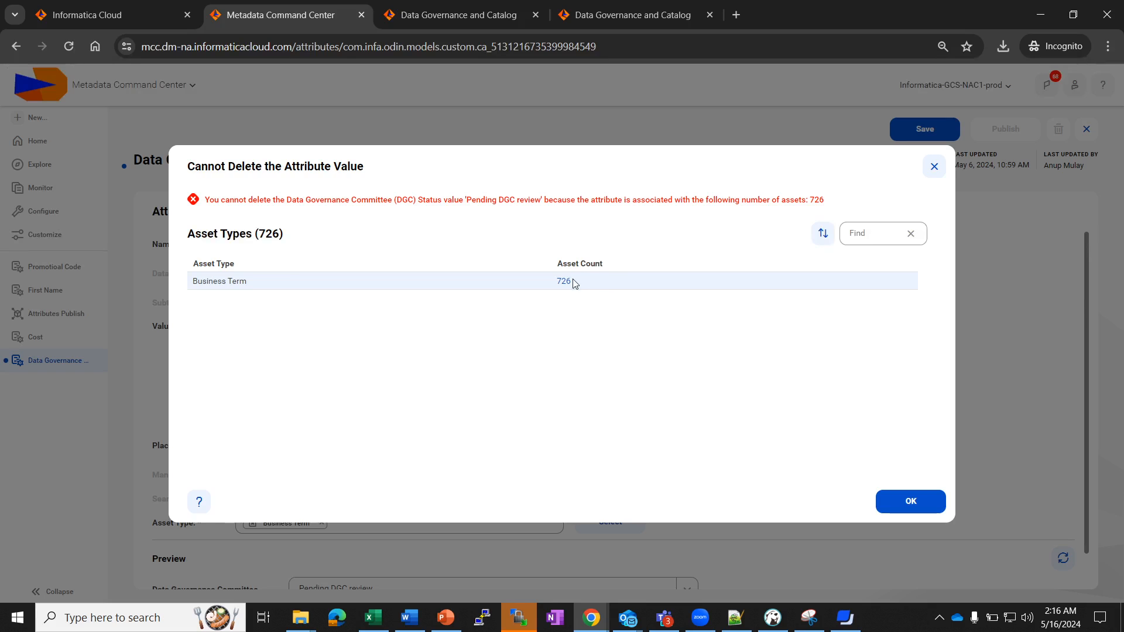
pyautogui.click(563, 281)
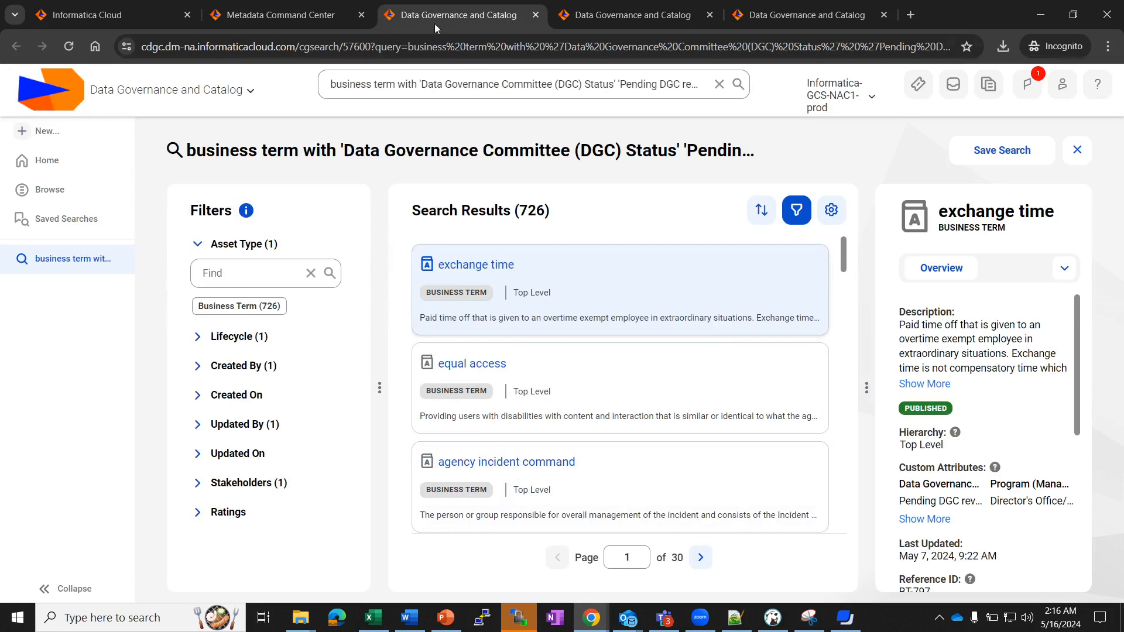
pyautogui.click(271, 8)
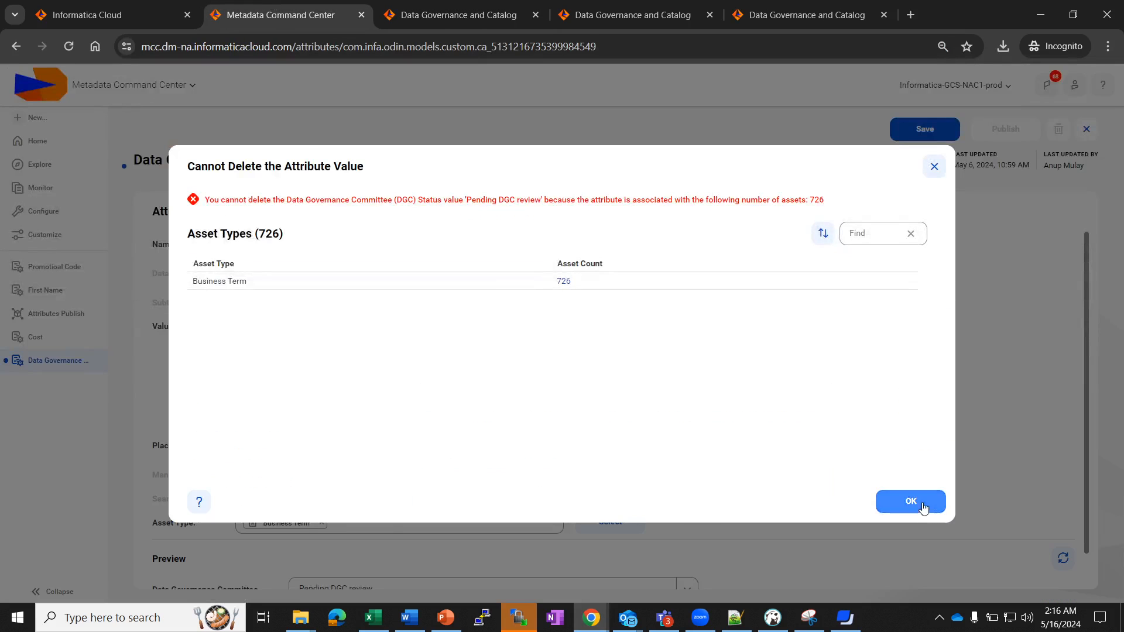
pyautogui.click(924, 506)
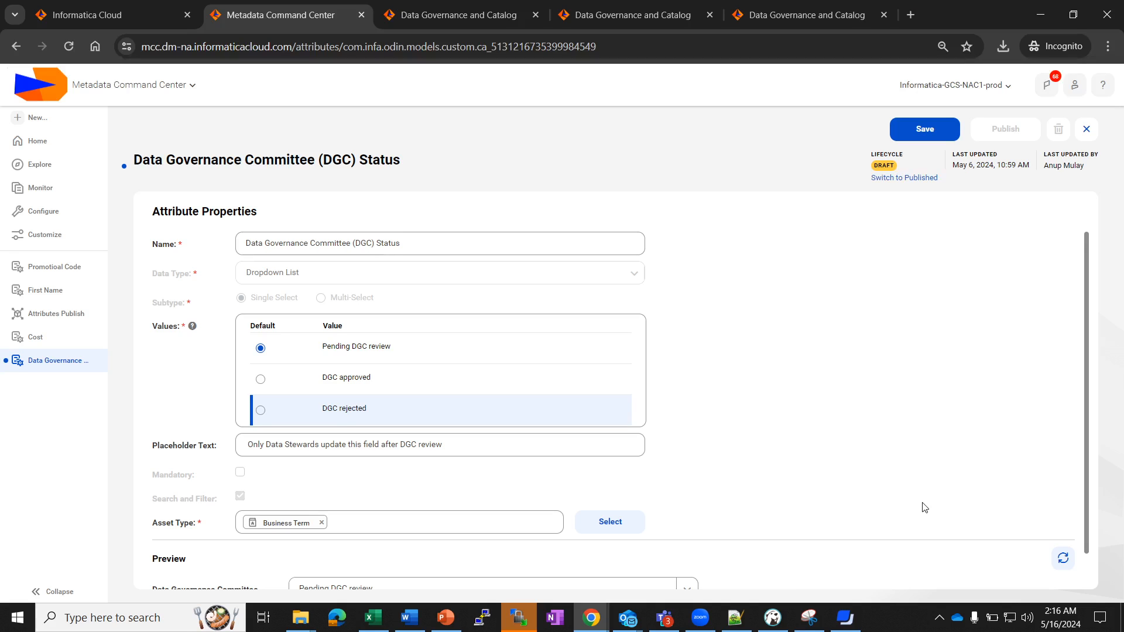
# Display the attributes of the Policy asset type and review the properties of Discard Date
pyautogui.click(45, 234)
pyautogui.click(199, 547)
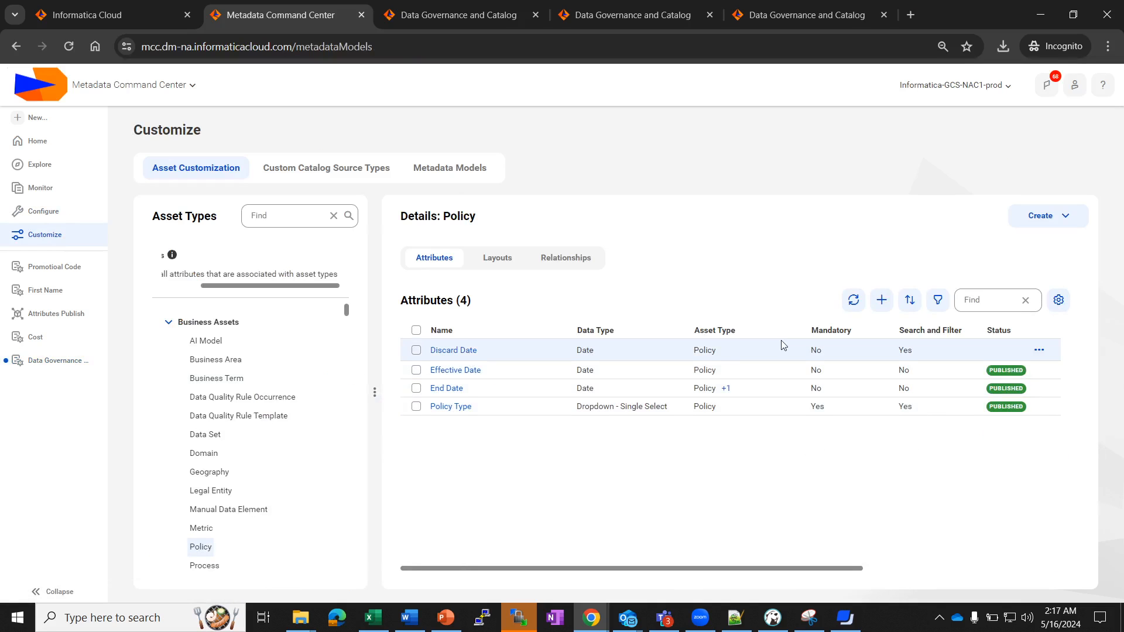
pyautogui.moveTo(847, 578)
pyautogui.mouseDown()
pyautogui.moveTo(1048, 567)
pyautogui.moveTo(847, 576)
pyautogui.mouseUp()
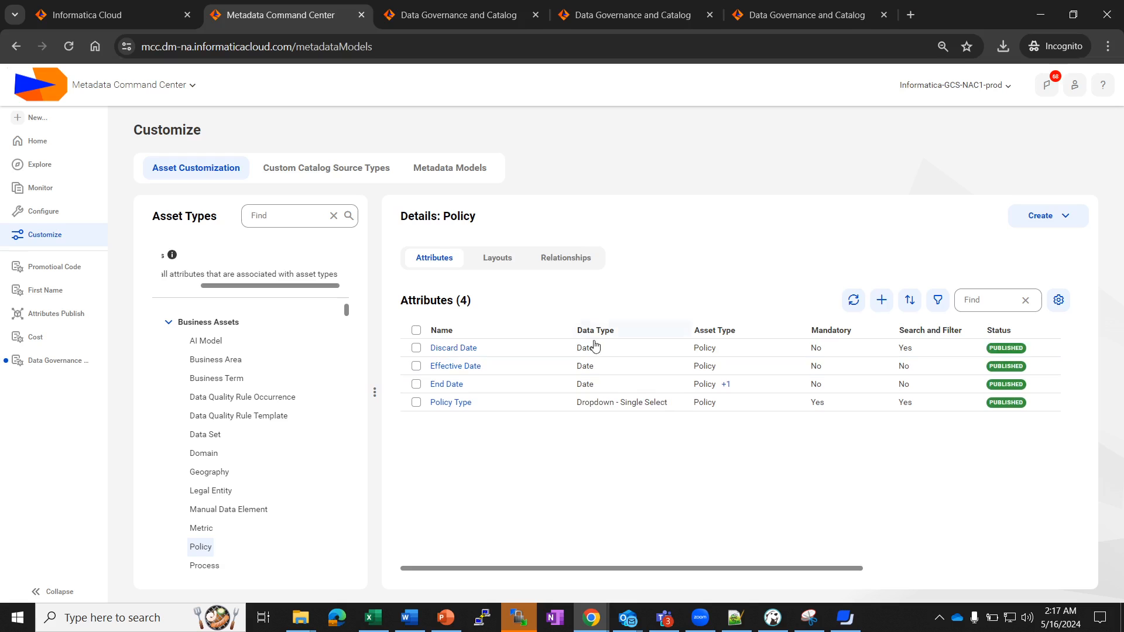
pyautogui.click(455, 349)
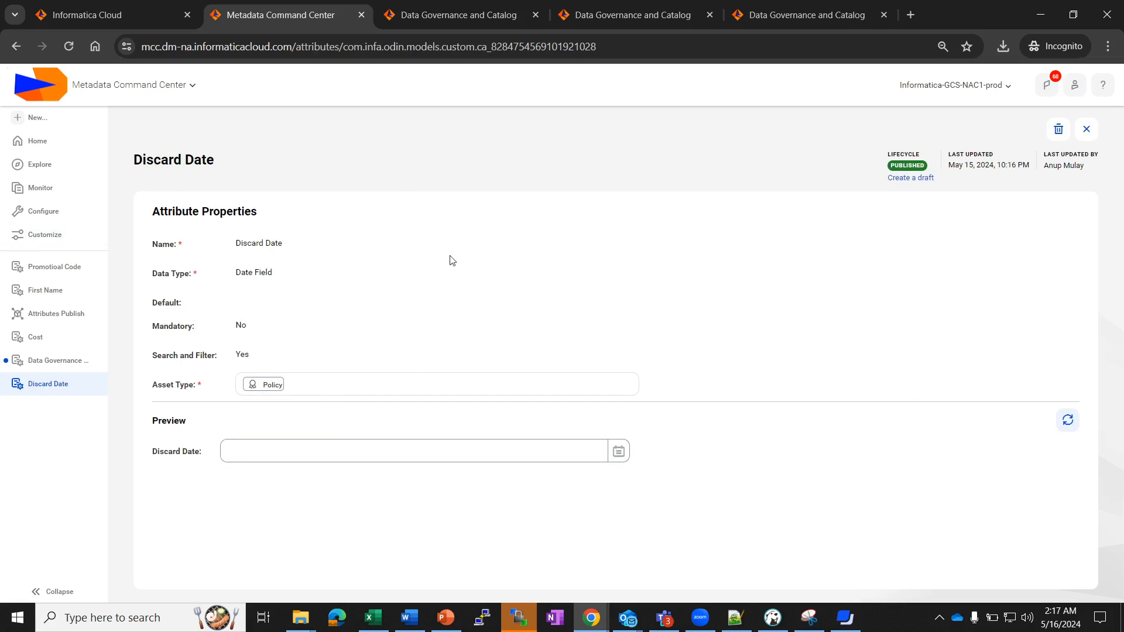
# In Data Governance and Catalog, return to the search for all assets and filter it to the Policy asset type
pyautogui.click(469, 11)
pyautogui.click(618, 18)
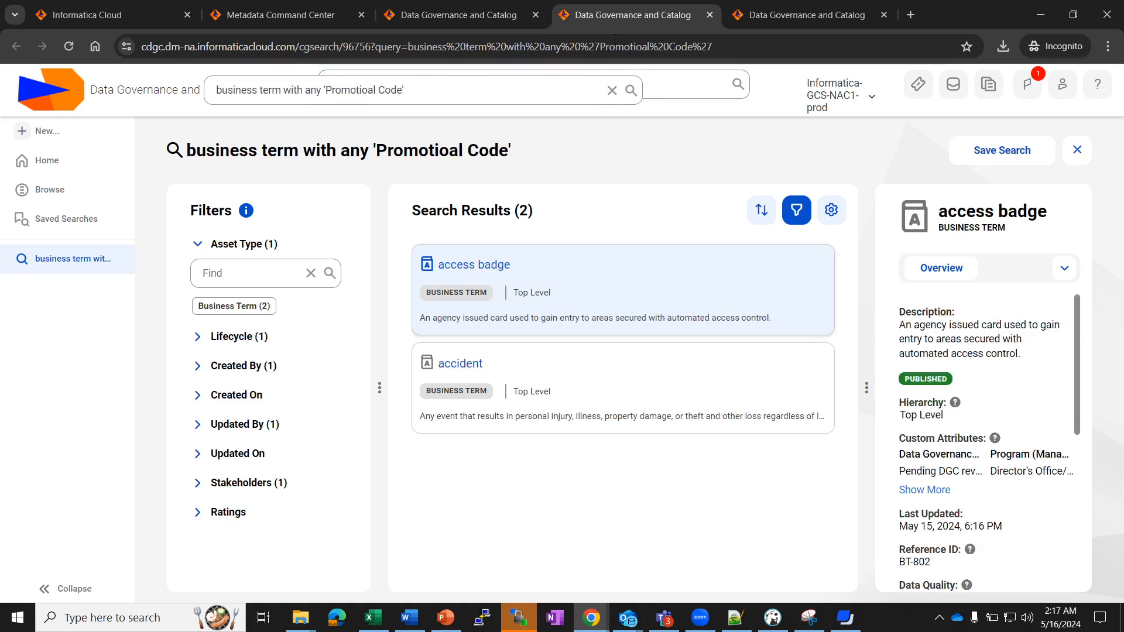
pyautogui.click(807, 15)
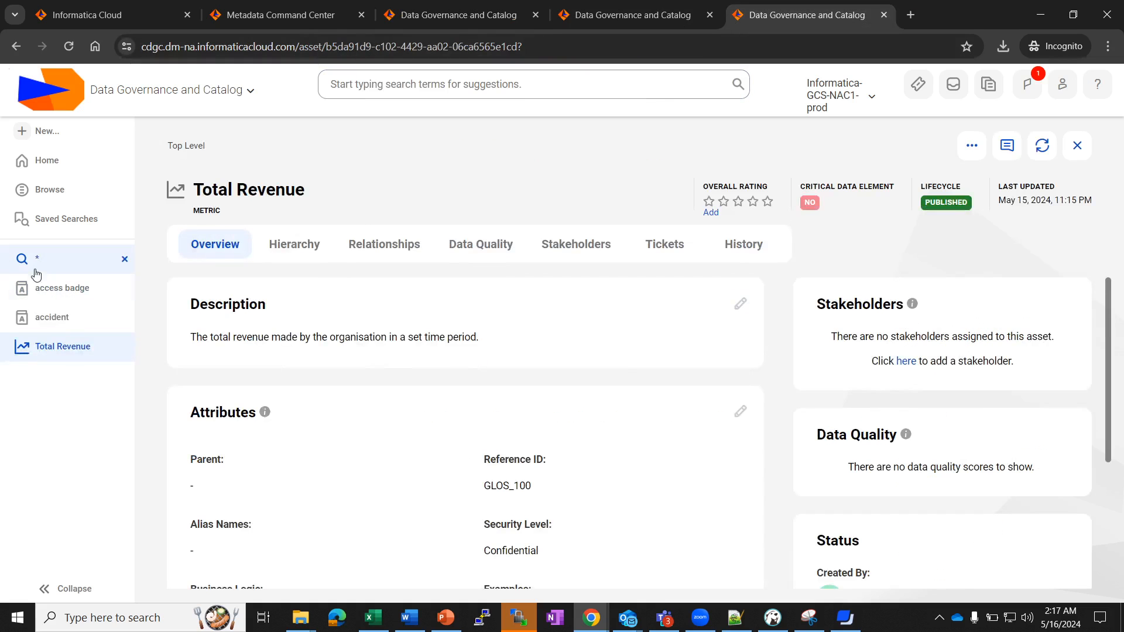
pyautogui.click(36, 262)
pyautogui.click(517, 262)
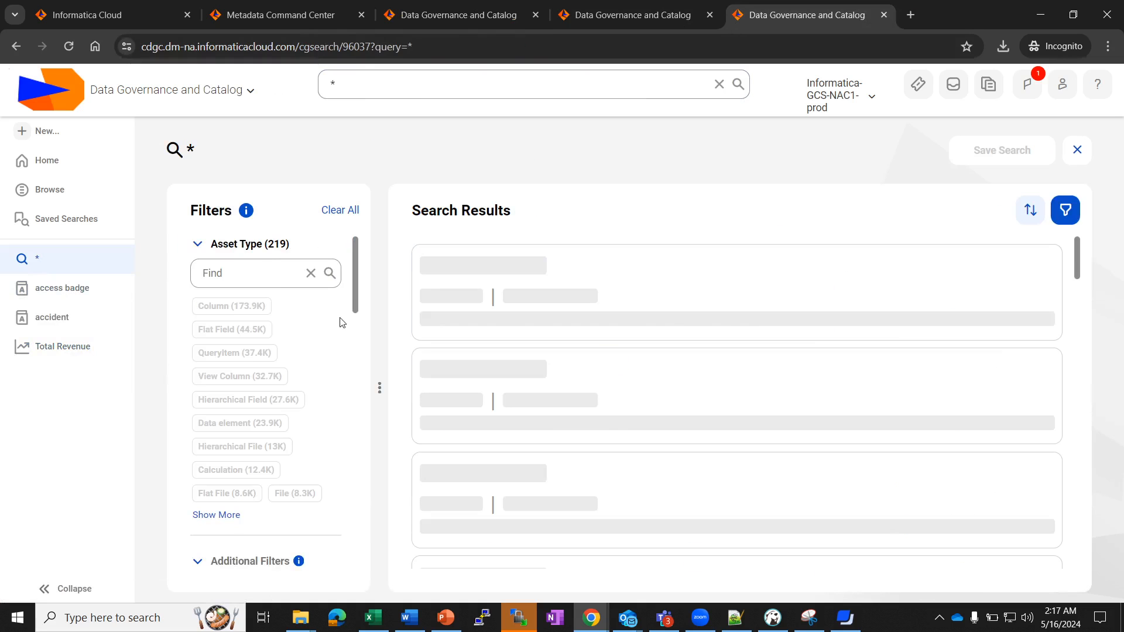
pyautogui.click(217, 515)
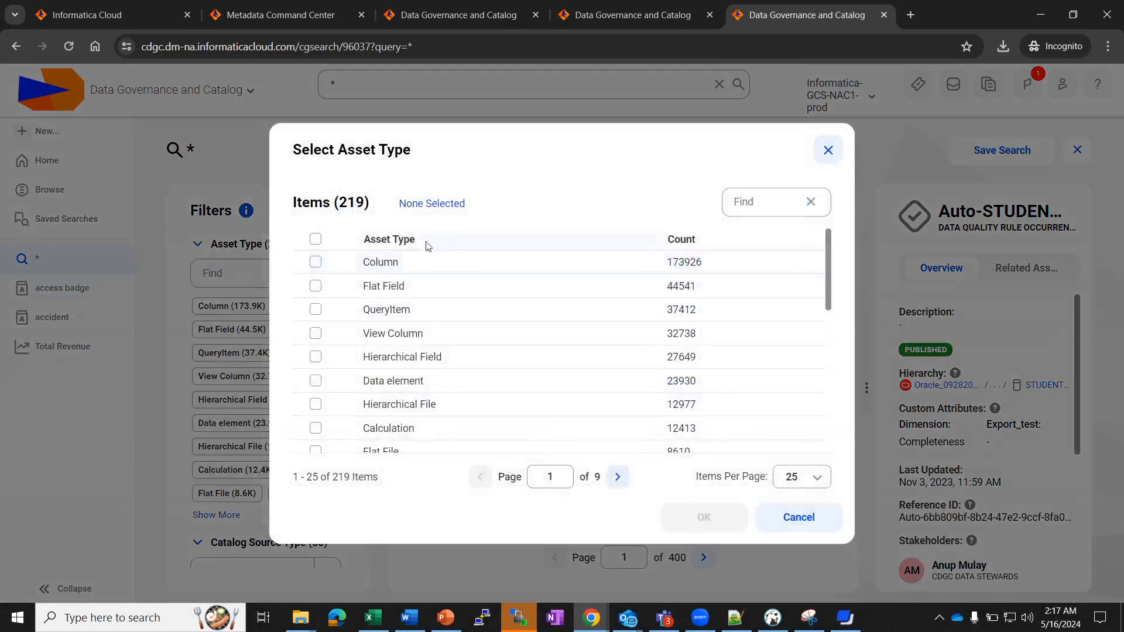
pyautogui.click(753, 201)
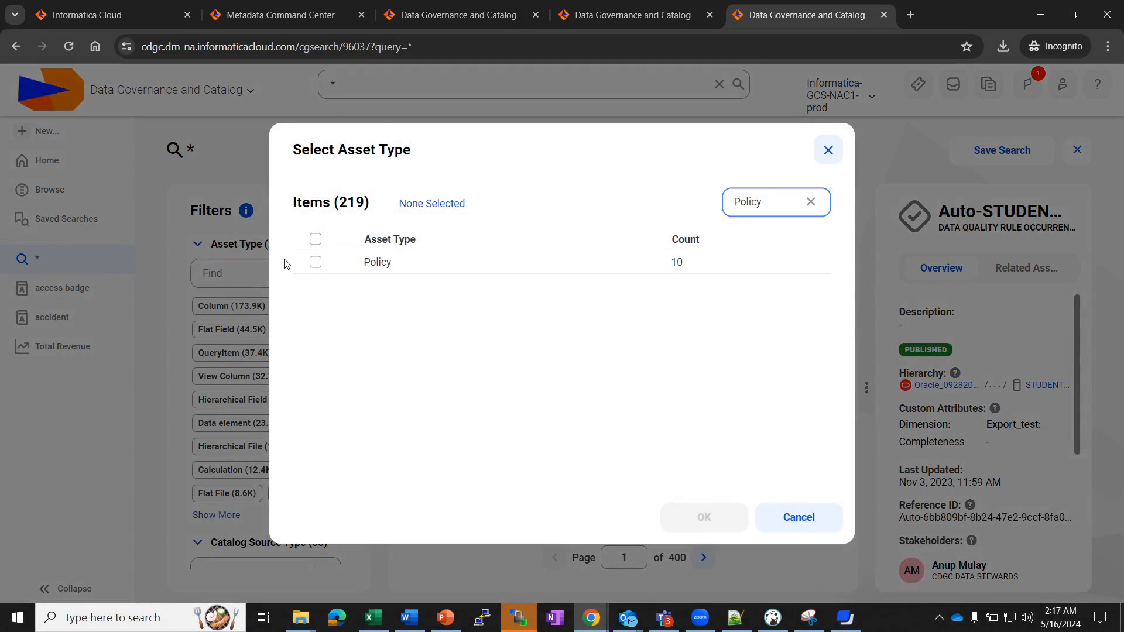
pyautogui.click(316, 261)
pyautogui.click(704, 517)
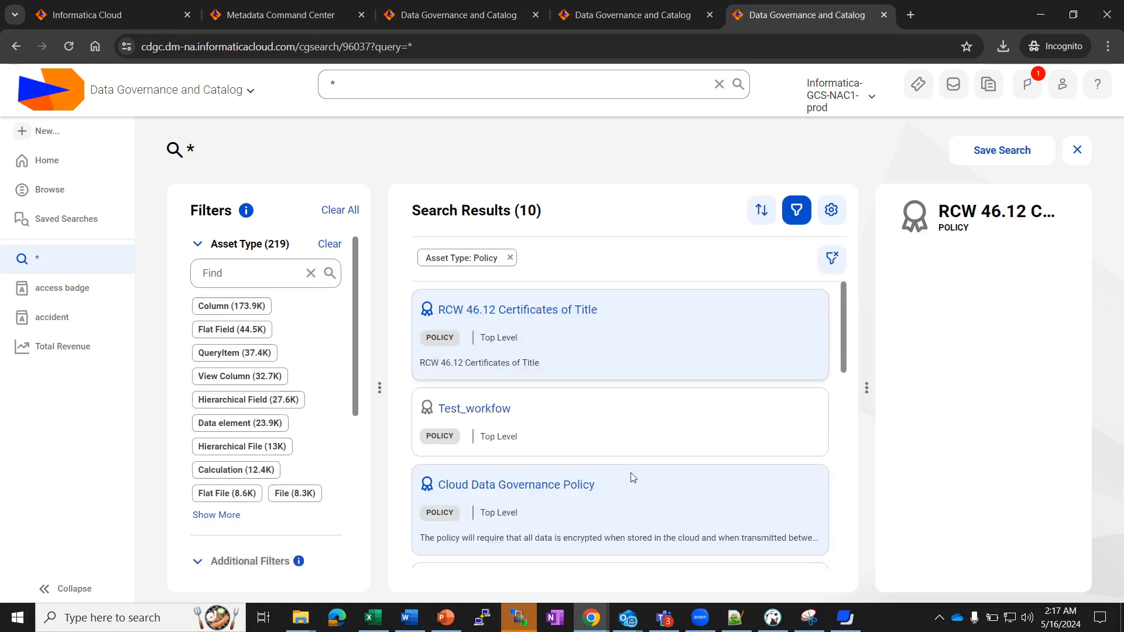
# Open the policy RCW 46.12 Certificates of Title, check the date picker of its Discard Date attribute, and close the policy
pyautogui.click(491, 310)
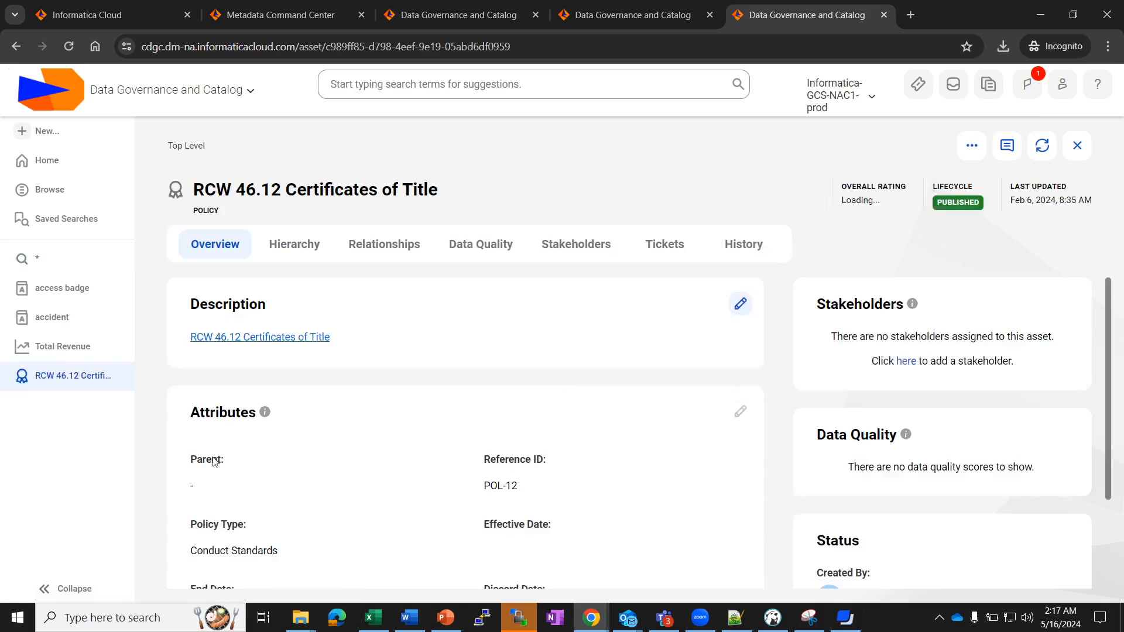
pyautogui.scroll(-2, 591, 463)
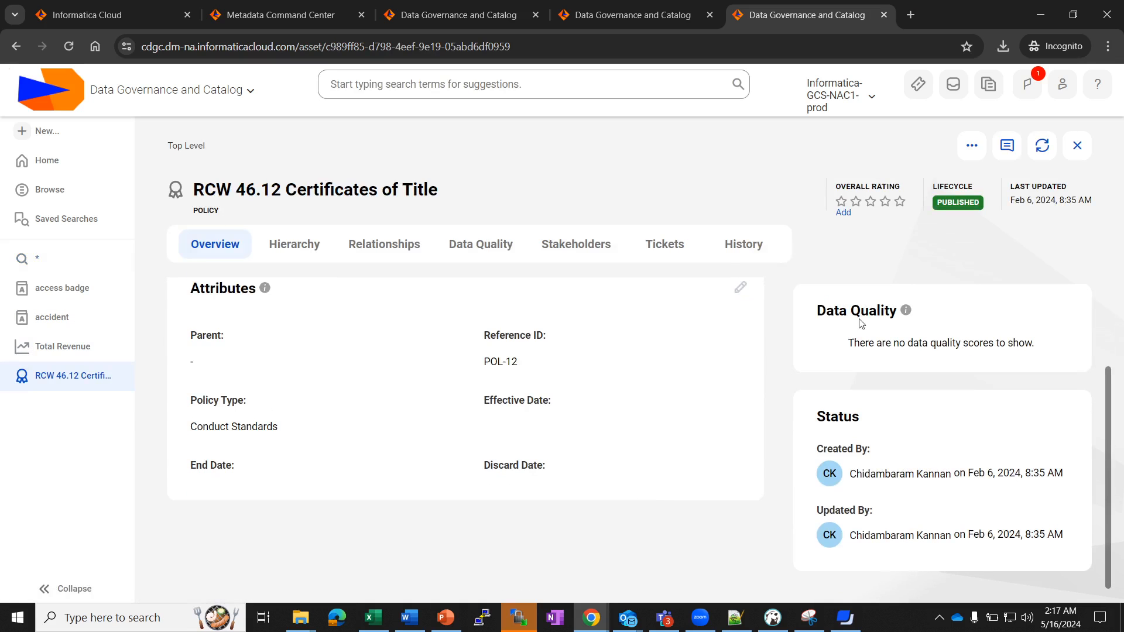
pyautogui.click(741, 288)
pyautogui.click(736, 499)
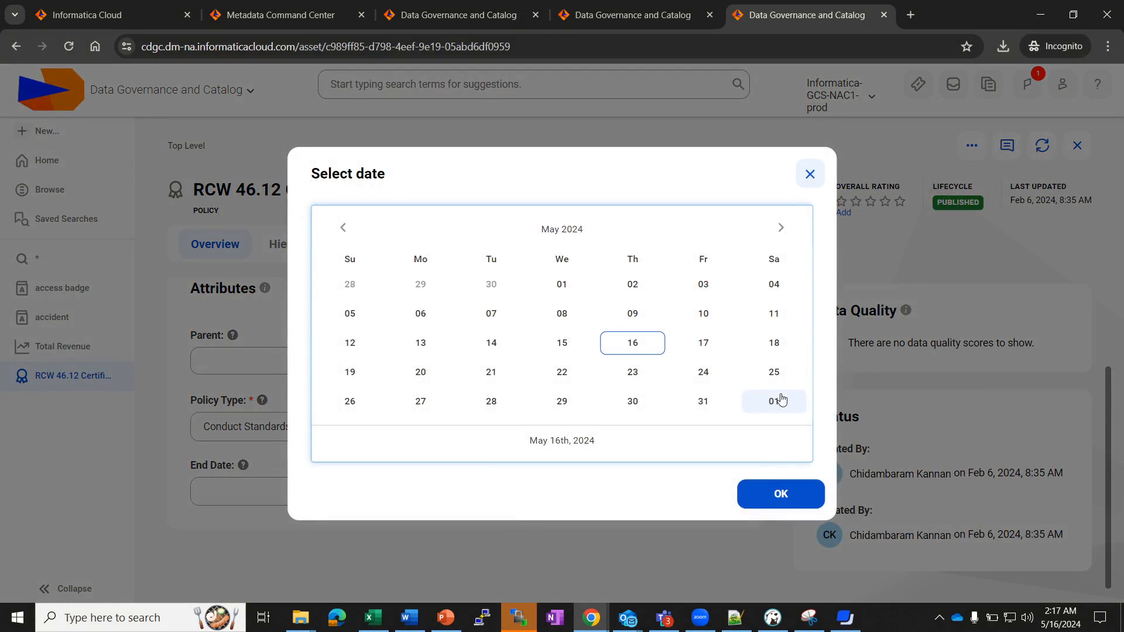
pyautogui.click(801, 493)
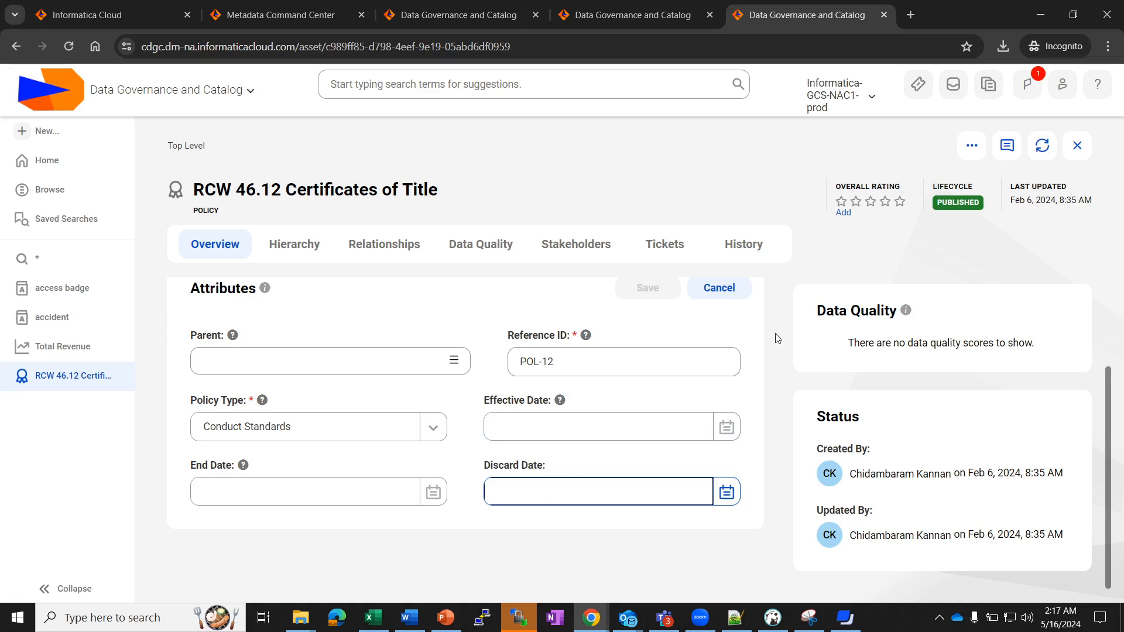
pyautogui.scroll(2, 451, 388)
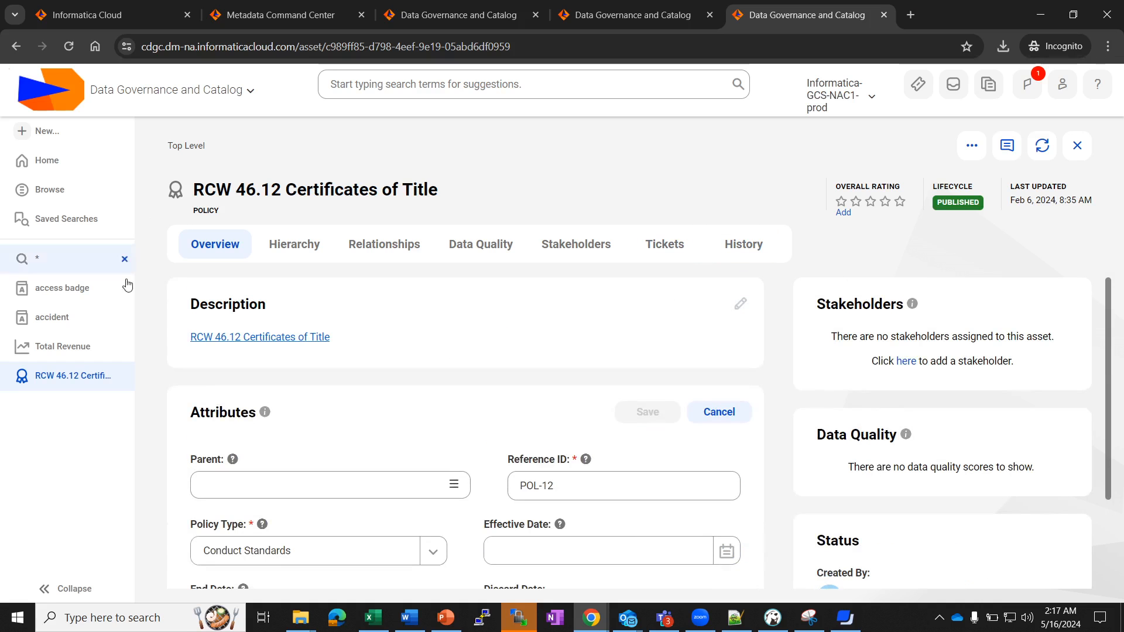
pyautogui.click(125, 375)
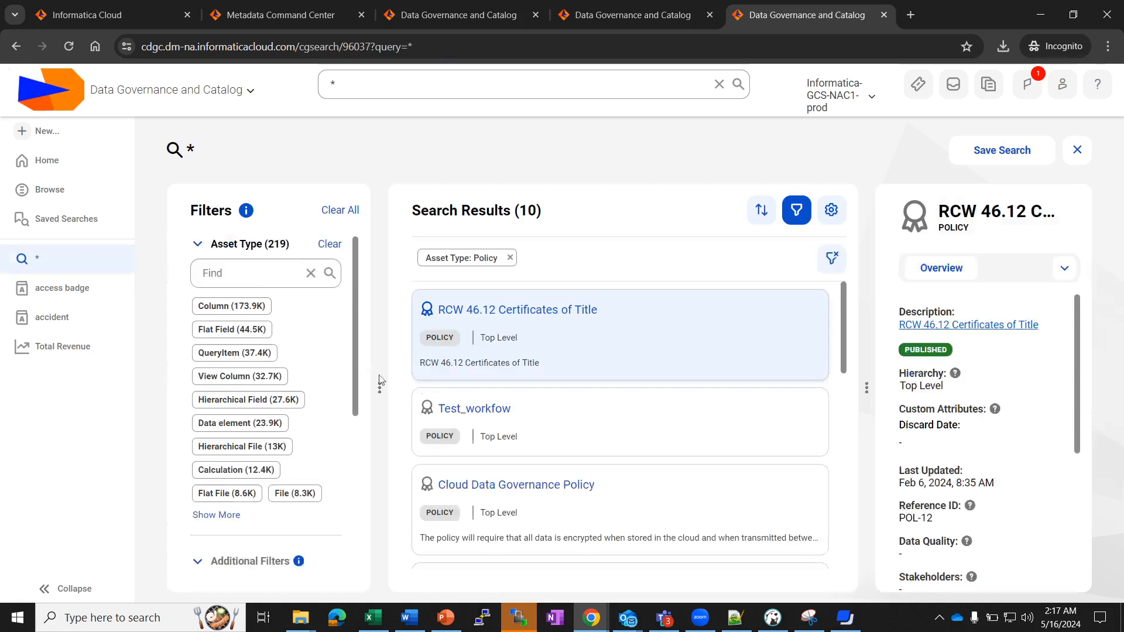
pyautogui.click(845, 618)
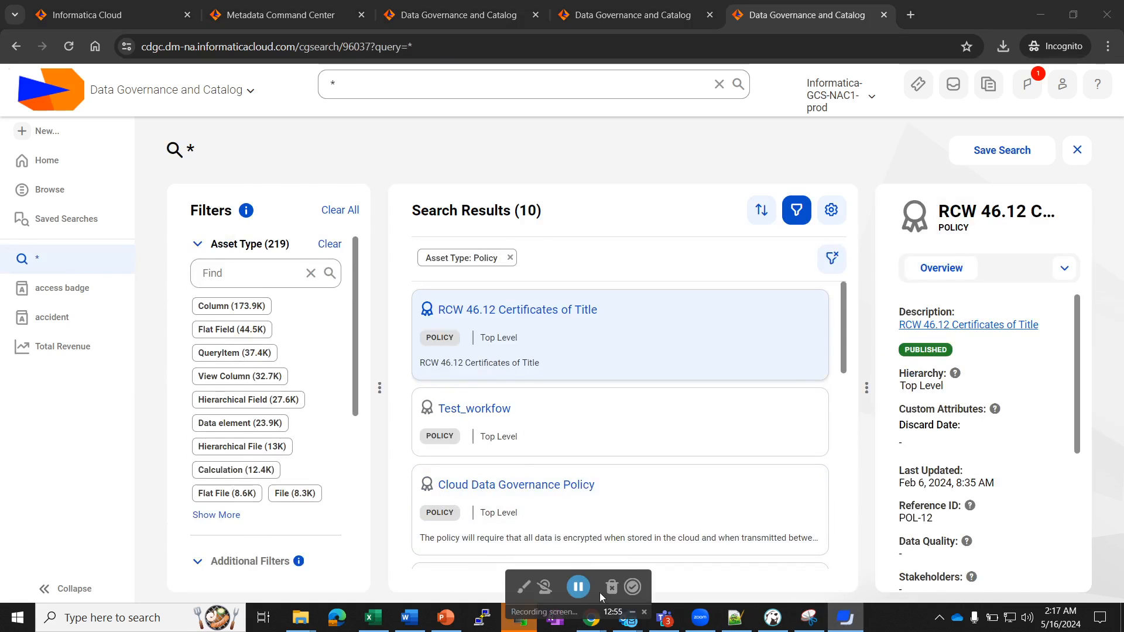
pyautogui.click(578, 587)
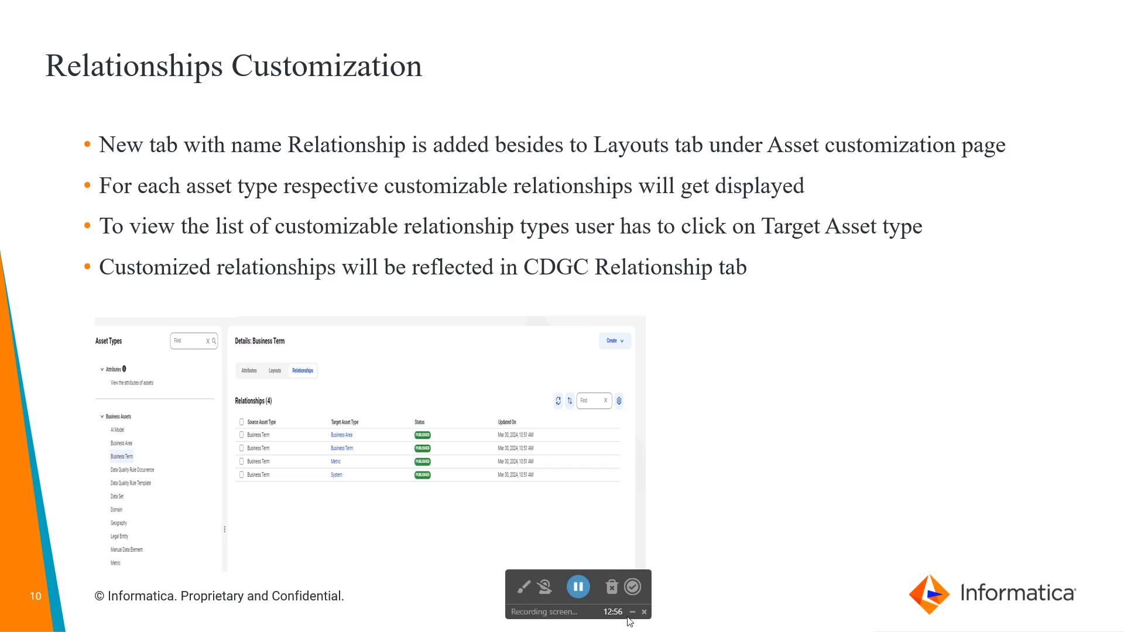
pyautogui.click(631, 614)
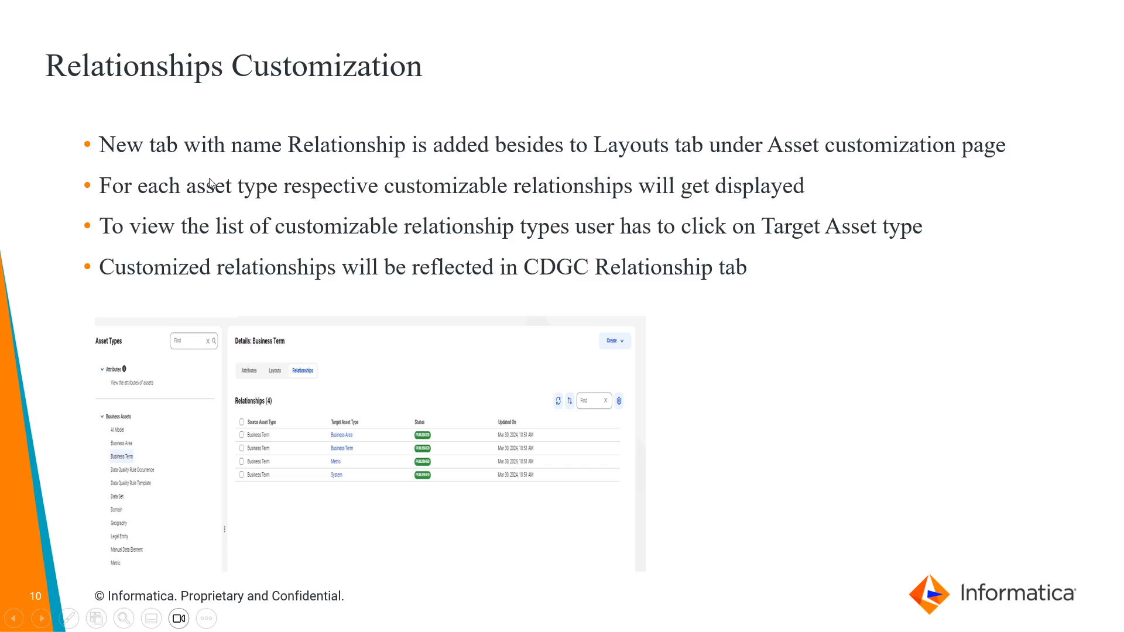
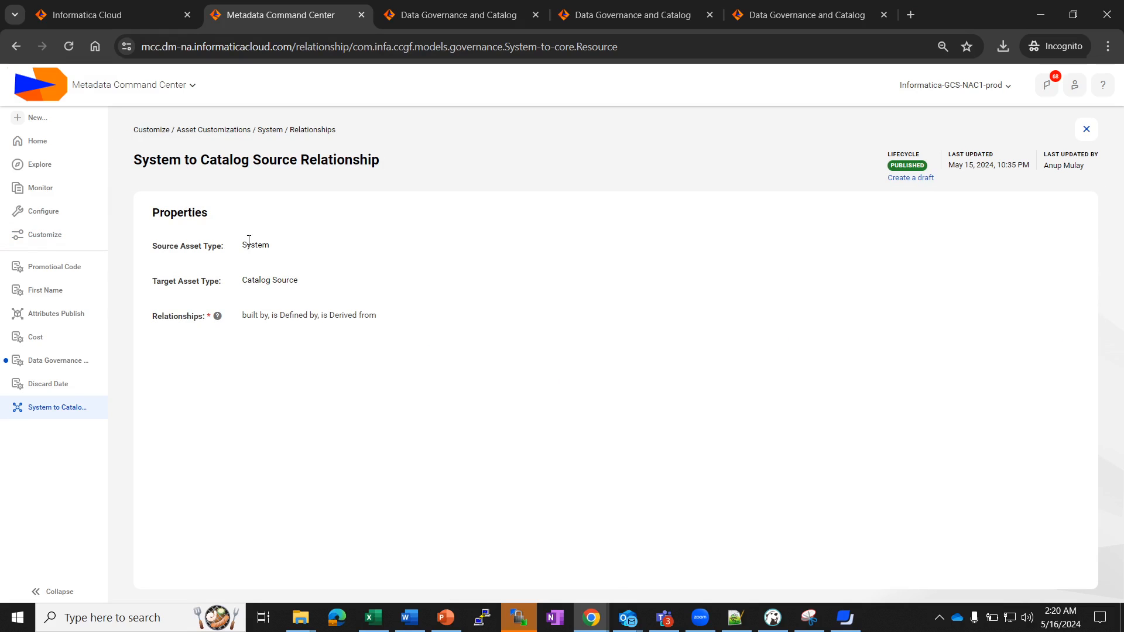
# Review the draft version of the System to Catalog Source relationship and the details of the latest Association Publish job
pyautogui.click(889, 179)
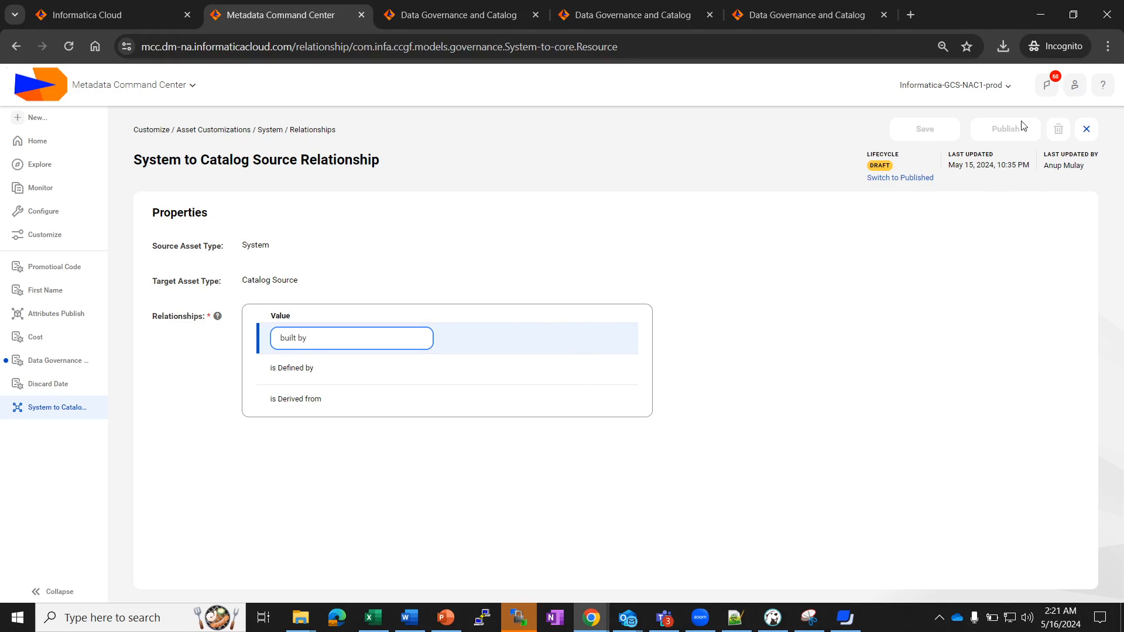
pyautogui.click(930, 178)
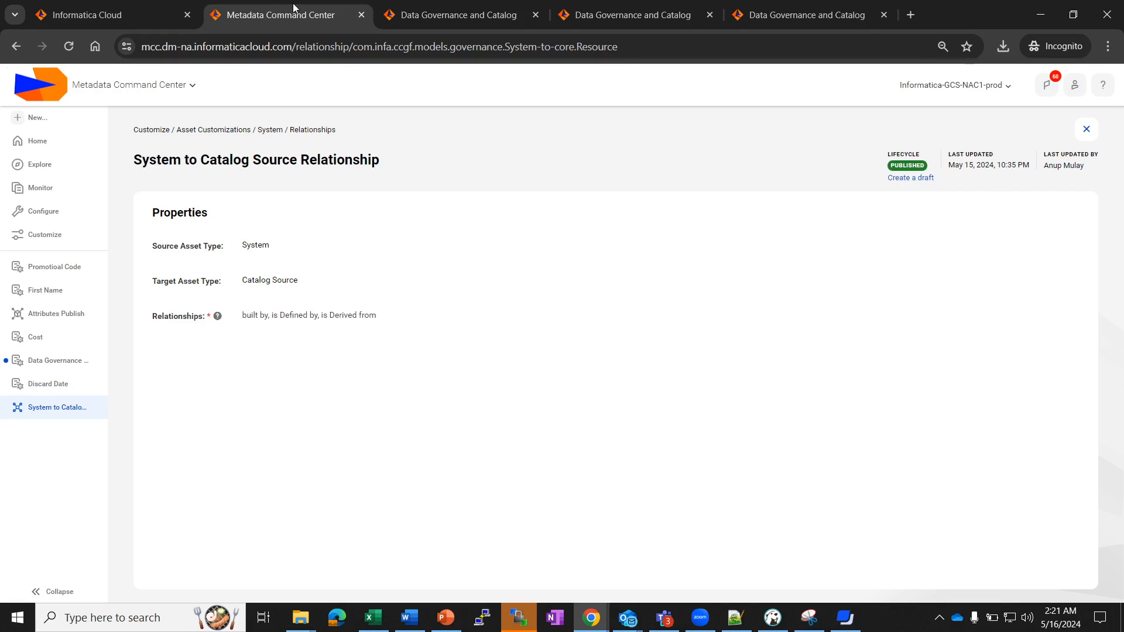
pyautogui.click(38, 188)
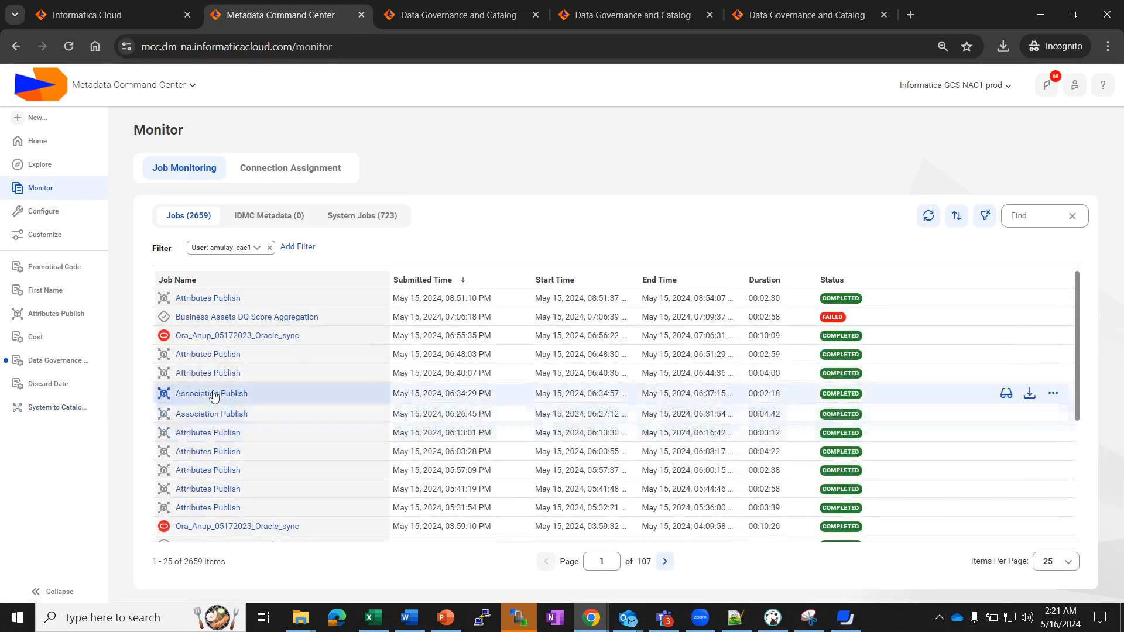
pyautogui.click(212, 396)
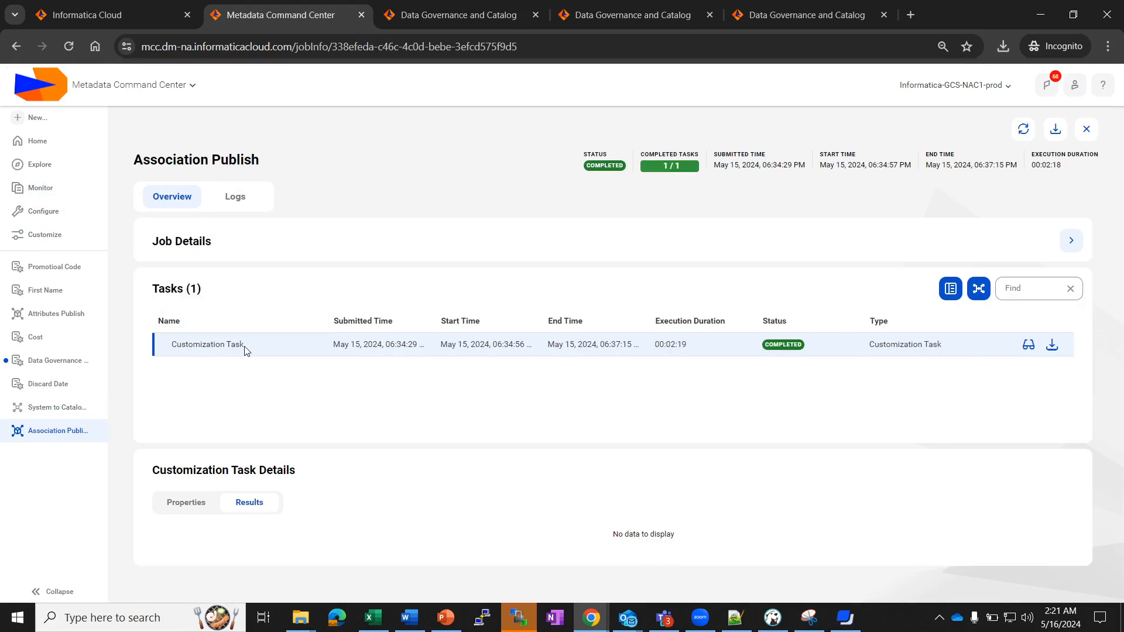
# Look through the open catalog searches and return to the asset customization page listing the System asset type's relationships
pyautogui.click(447, 11)
pyautogui.click(630, 14)
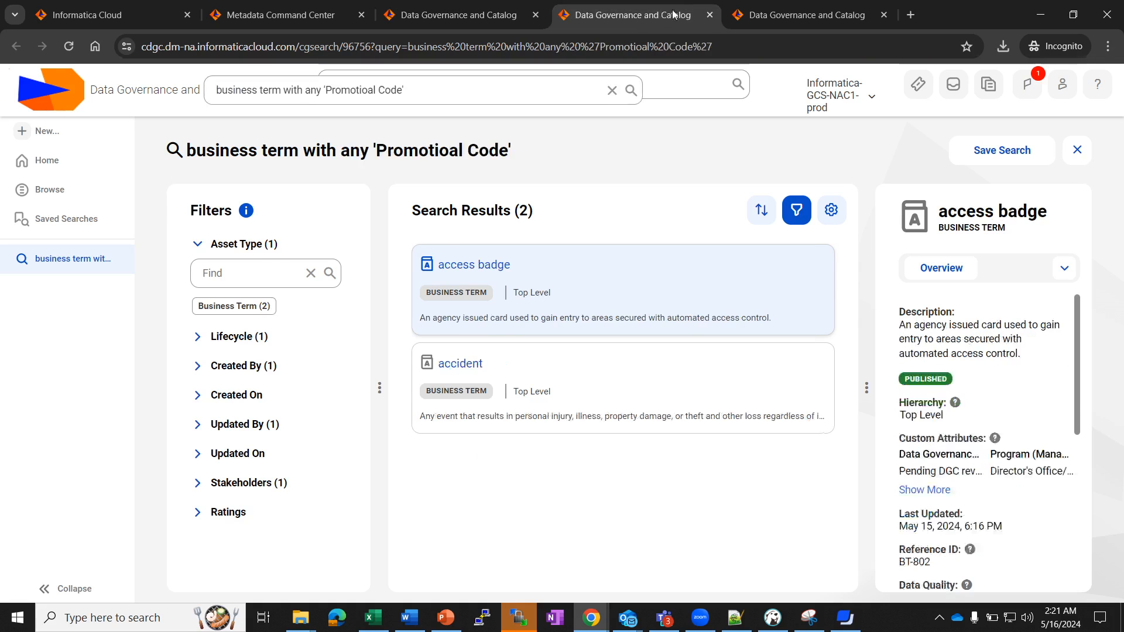
pyautogui.click(785, 6)
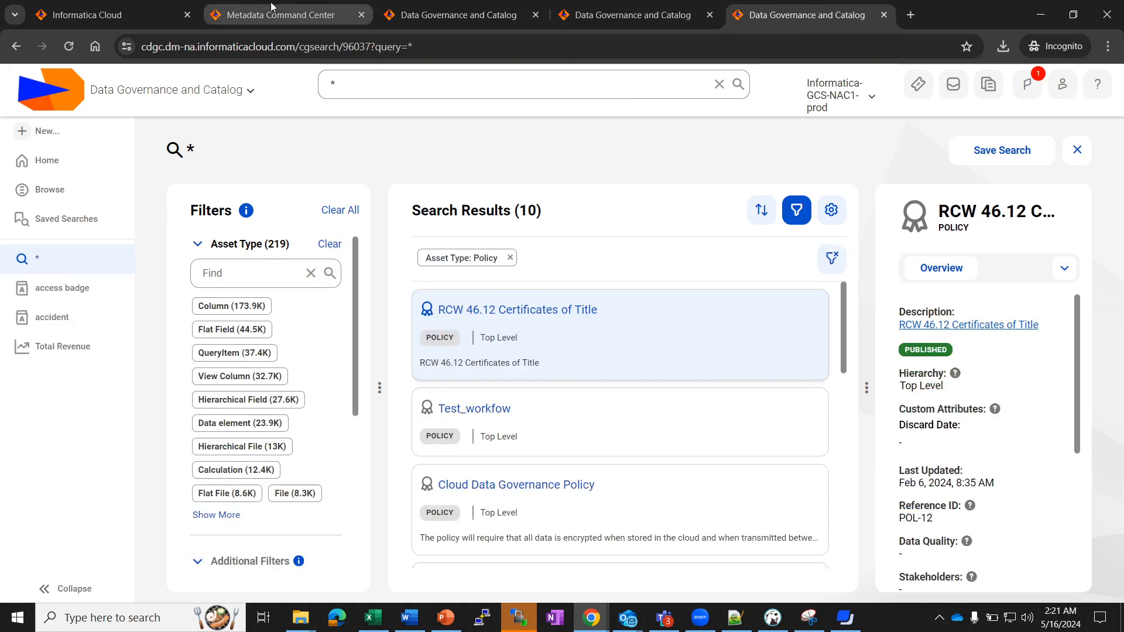
pyautogui.click(345, 15)
pyautogui.click(53, 240)
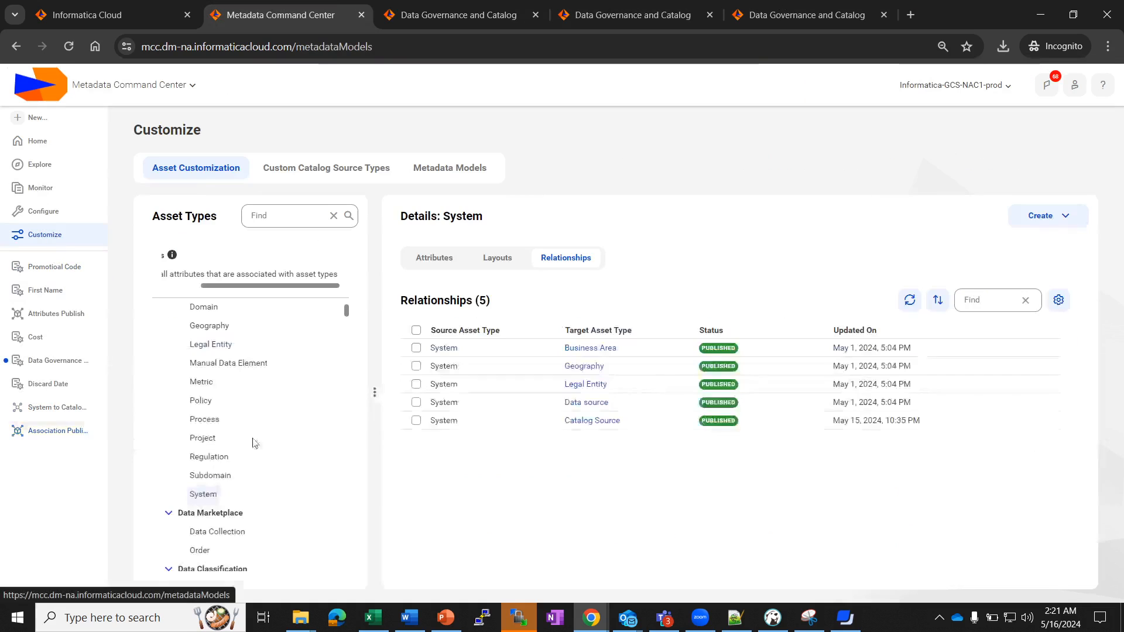
# In Data Governance and Catalog, open the system asdf and display its relationships as a table
pyautogui.hotkey('ctrl', 'Tab')
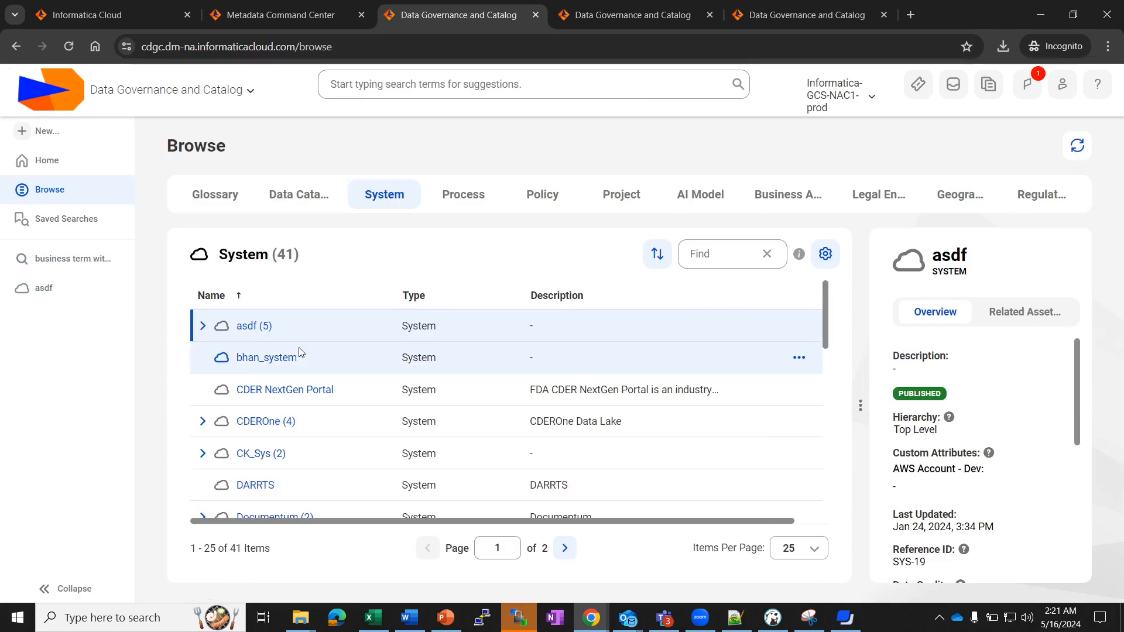
pyautogui.click(256, 327)
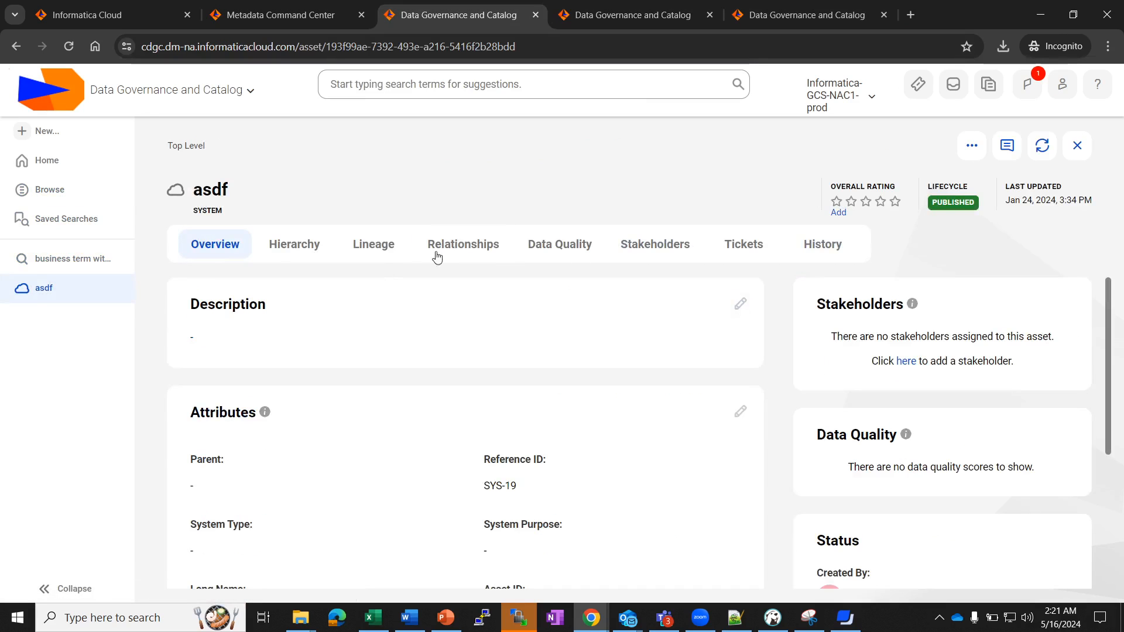
pyautogui.click(507, 243)
pyautogui.click(625, 303)
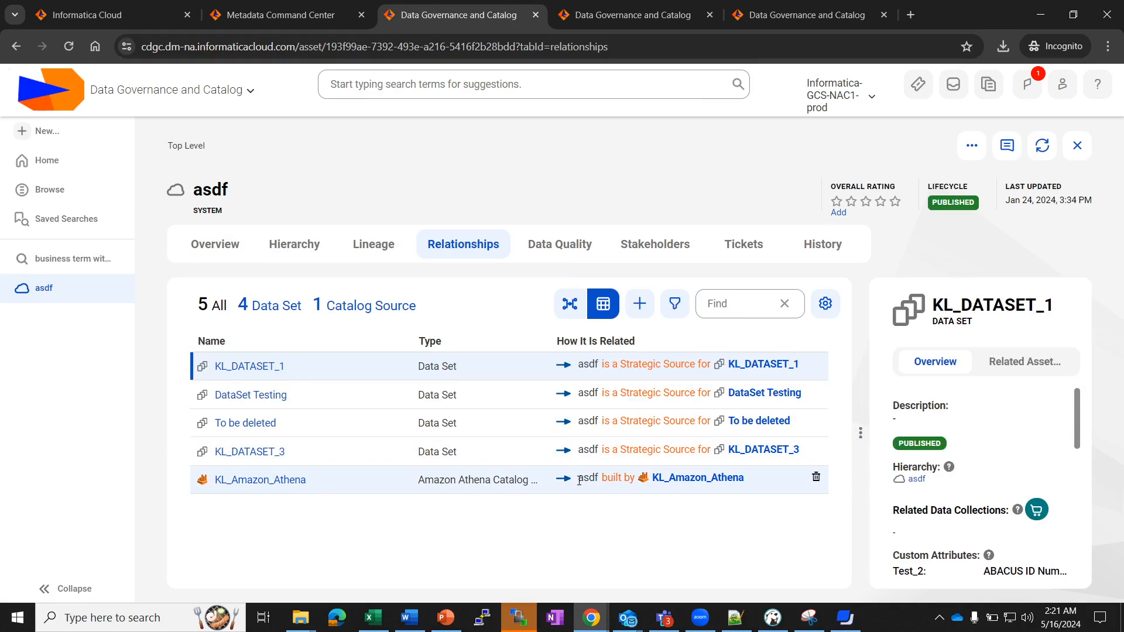
pyautogui.moveTo(578, 481); pyautogui.dragTo(583, 481)
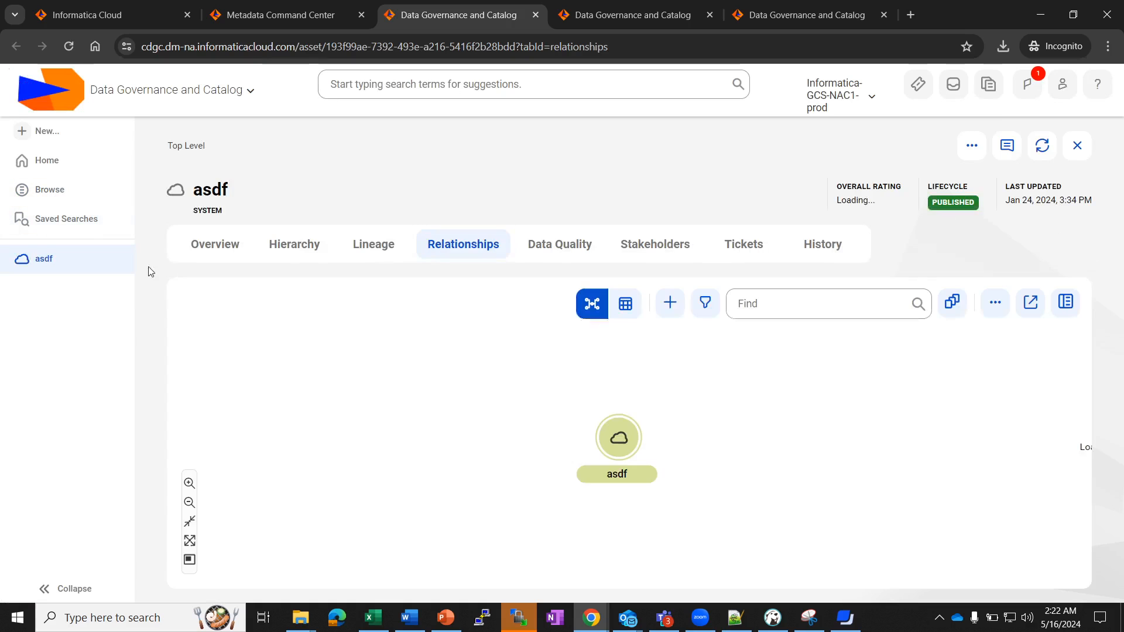
pyautogui.click(629, 303)
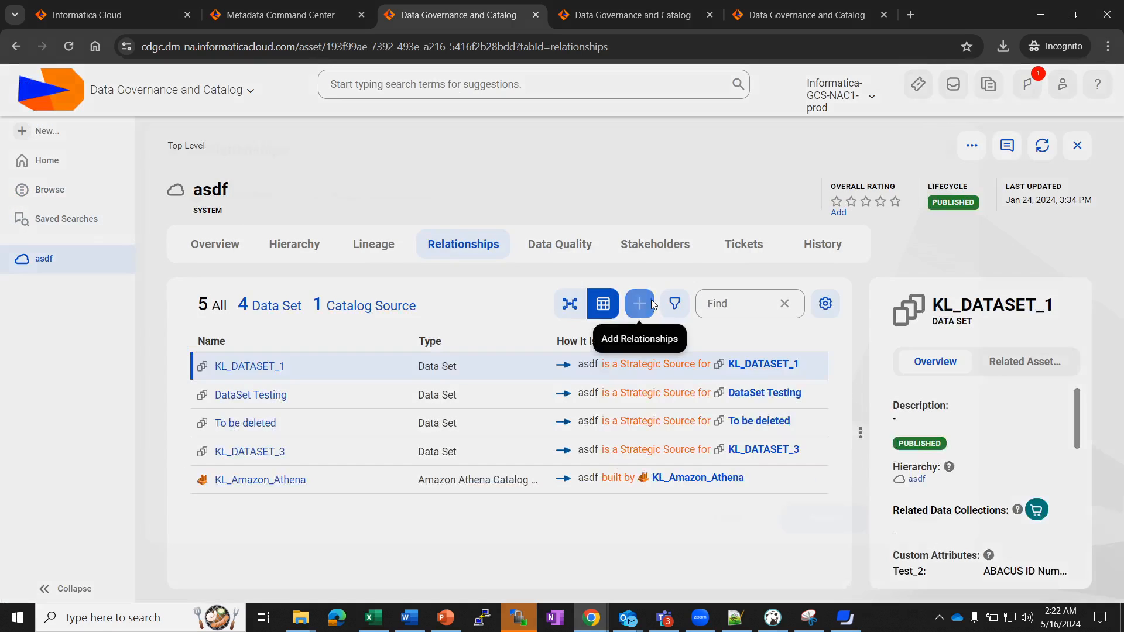
# Check the relationship types offered when relating asdf to the Amazon Redshift catalog source GCS-Instance-Redshift, and cancel without adding the relationship
pyautogui.click(634, 302)
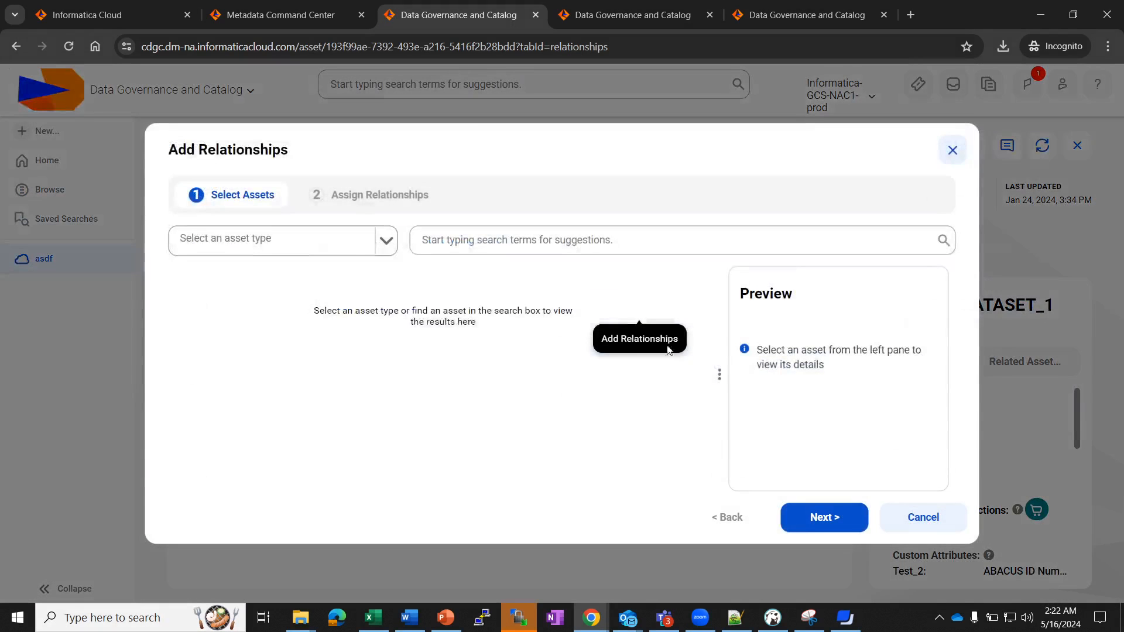
pyautogui.click(387, 241)
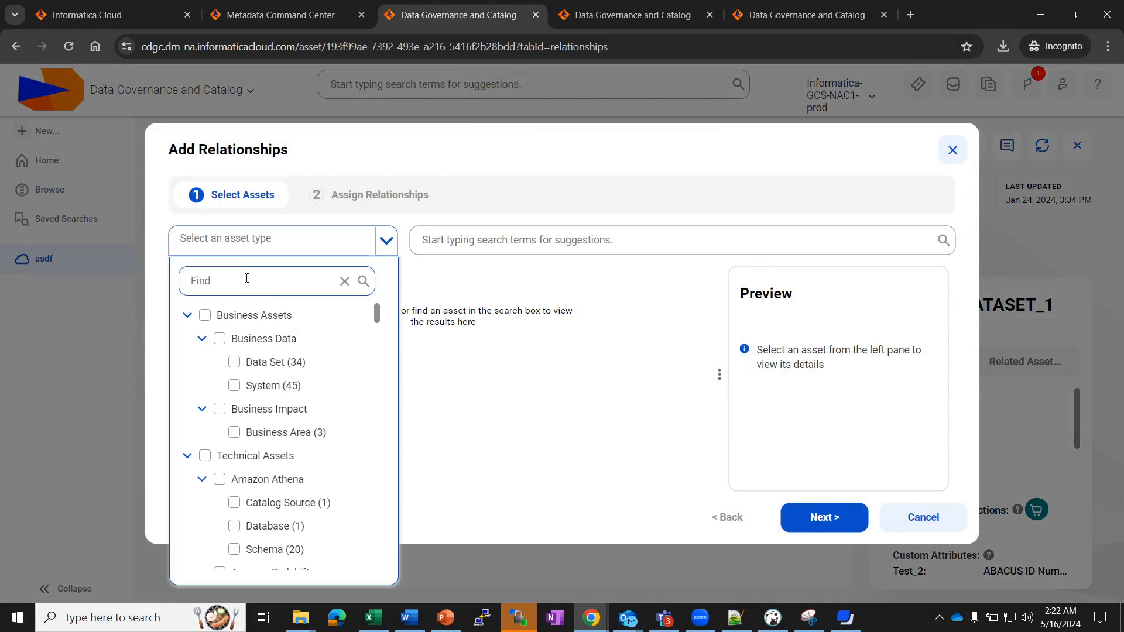
pyautogui.write('Catalo')
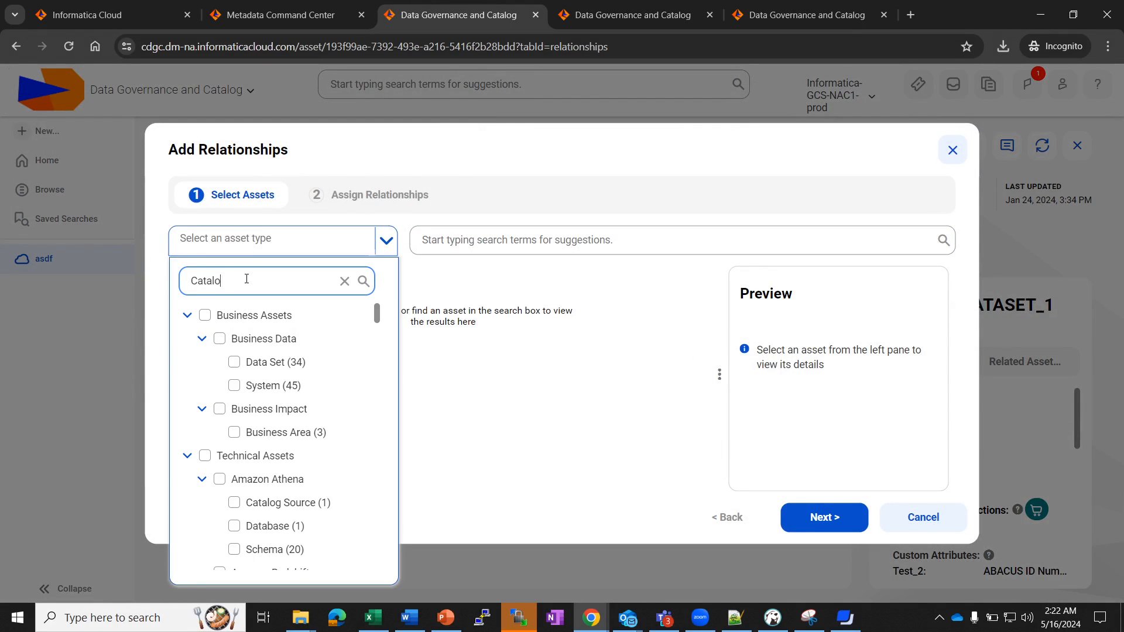
pyautogui.write('g')
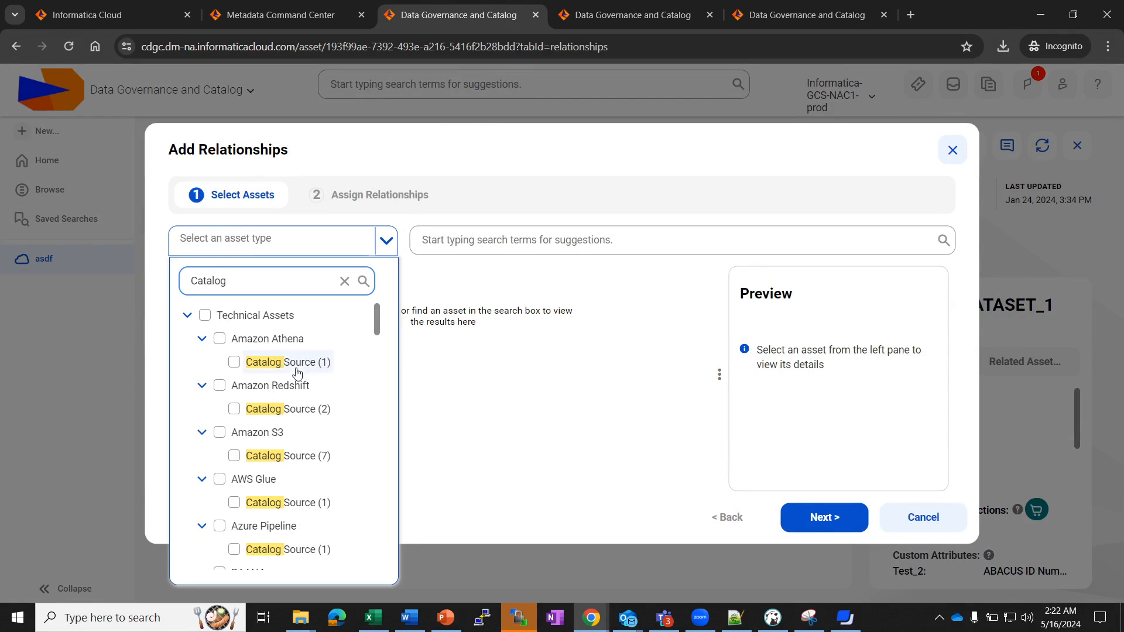
pyautogui.click(296, 409)
pyautogui.click(529, 408)
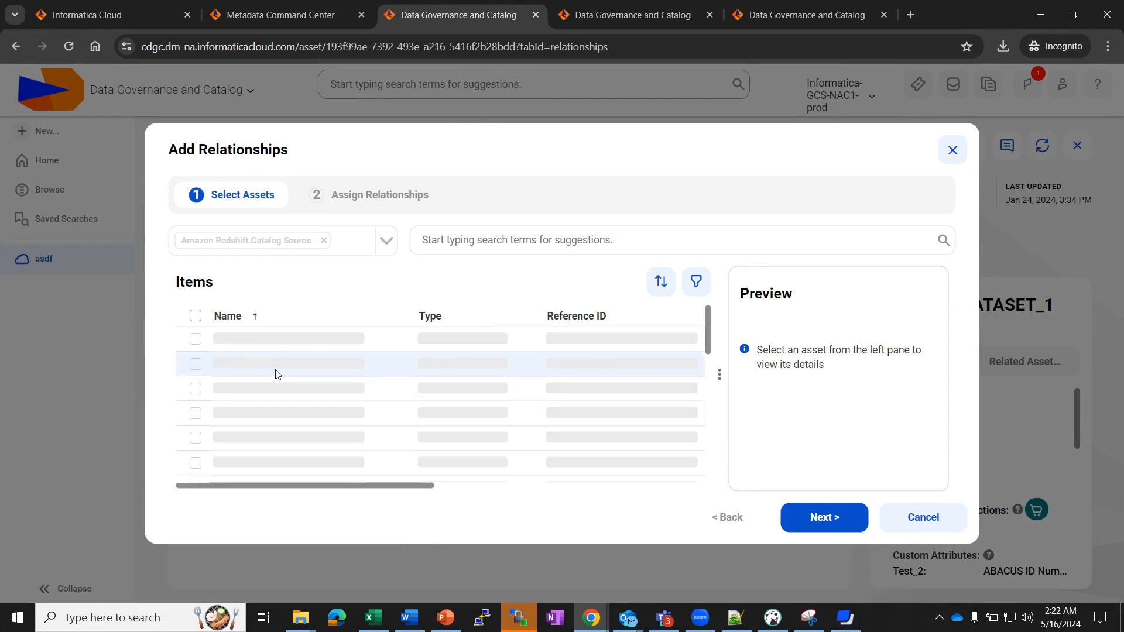
pyautogui.click(196, 340)
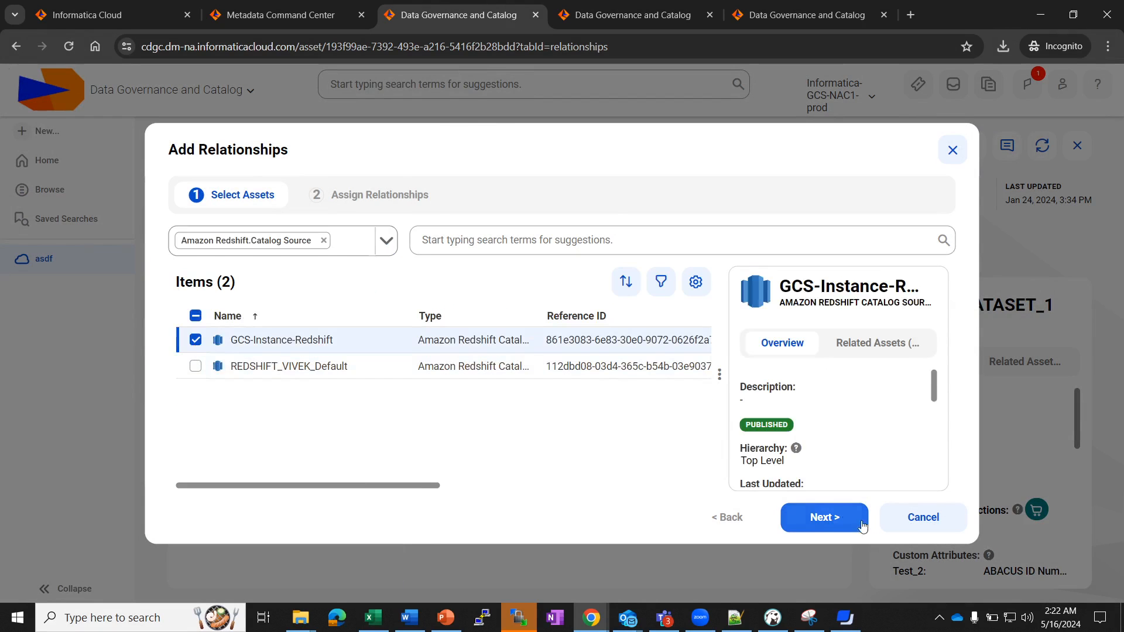
pyautogui.click(824, 518)
pyautogui.click(668, 330)
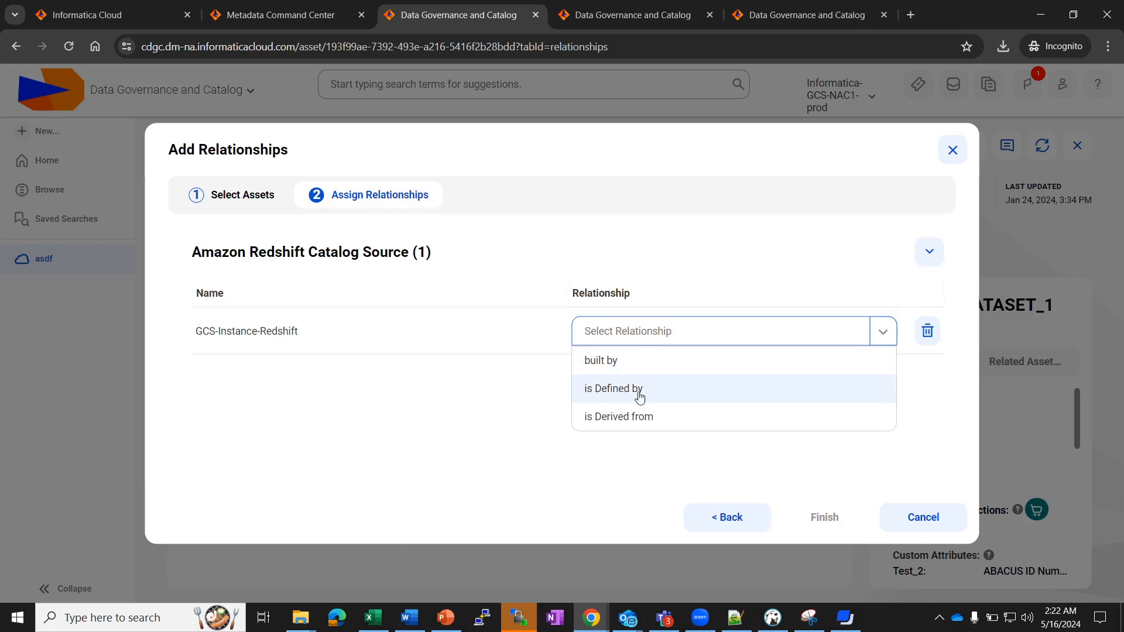
pyautogui.click(895, 522)
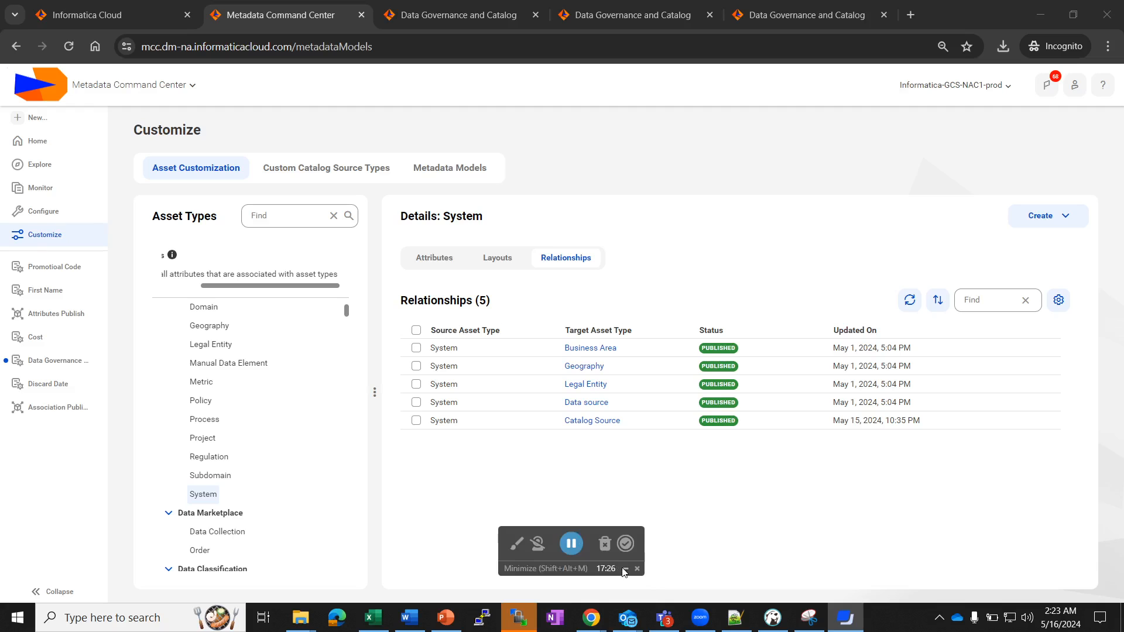
# In Metadata Command Center, create a draft of the System to Catalog Source relationship and try to delete its built by value
pyautogui.click(600, 419)
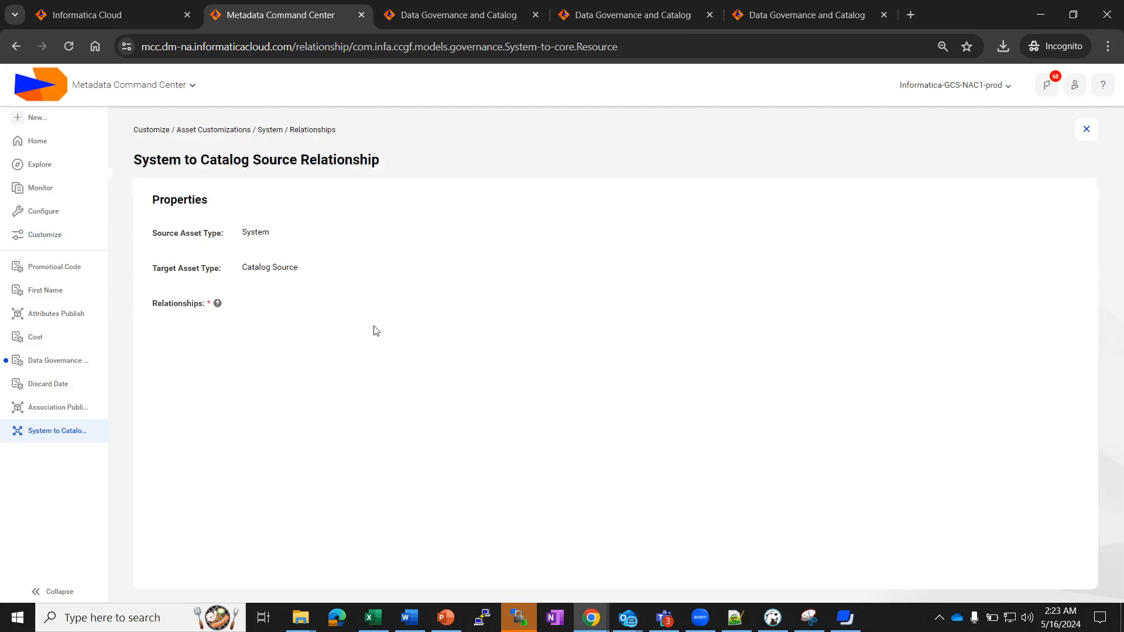
pyautogui.click(902, 177)
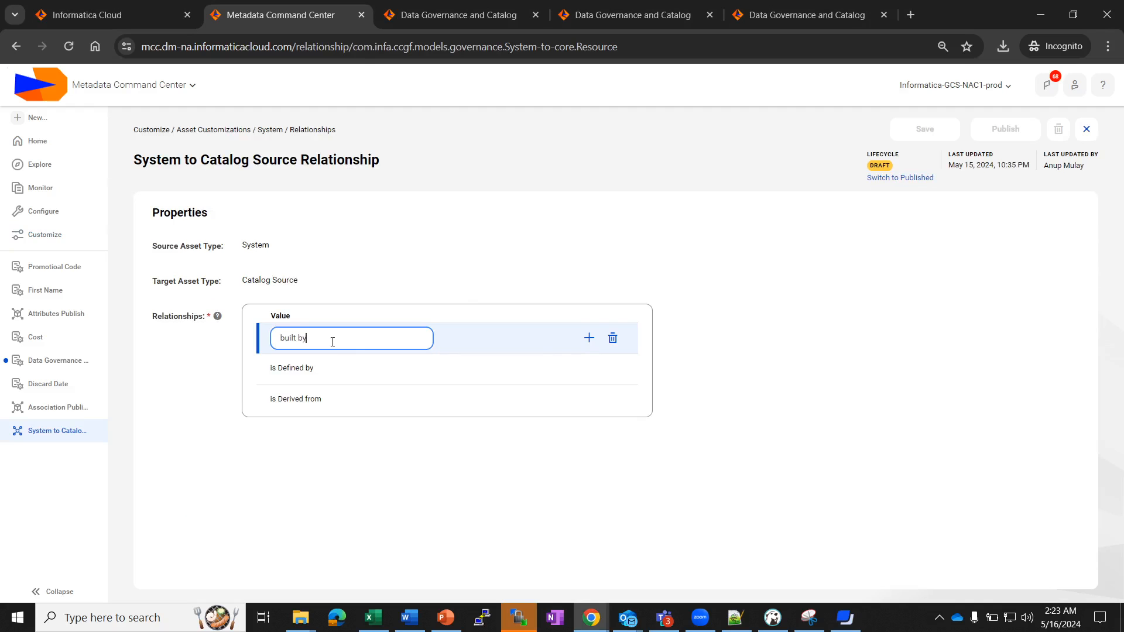
pyautogui.click(612, 337)
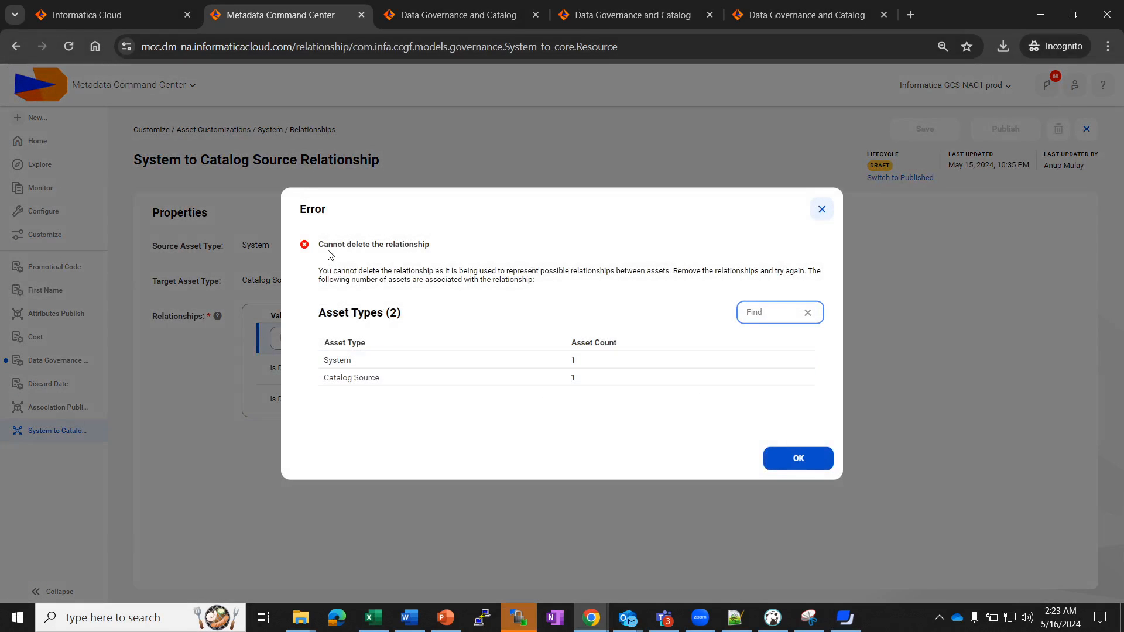
pyautogui.moveTo(316, 273); pyautogui.dragTo(539, 280)
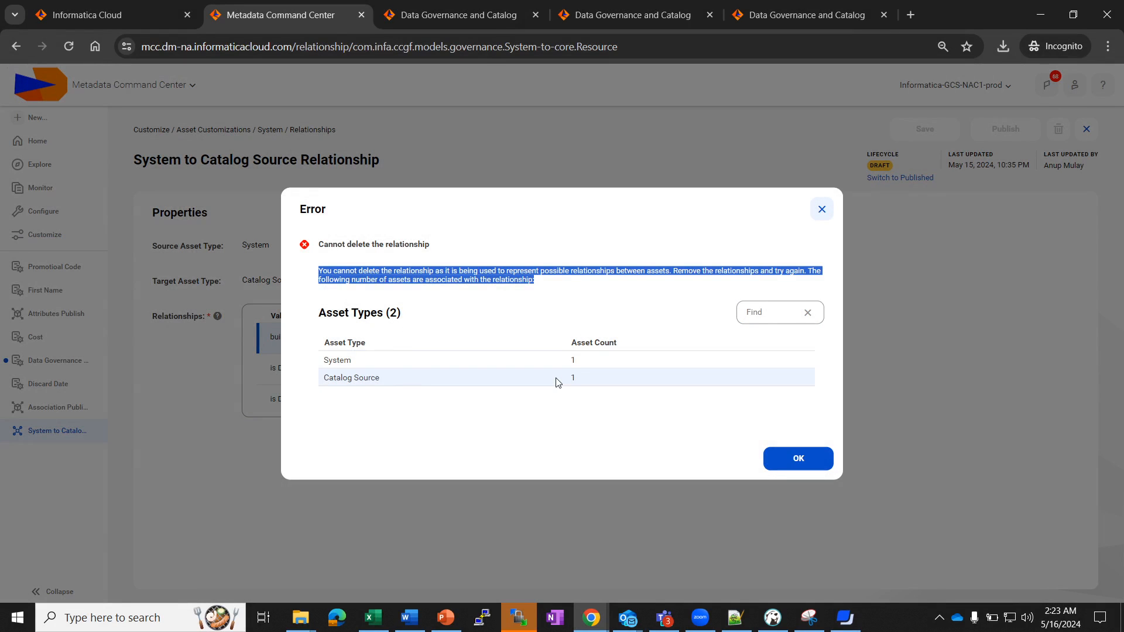
pyautogui.click(810, 458)
pyautogui.click(847, 624)
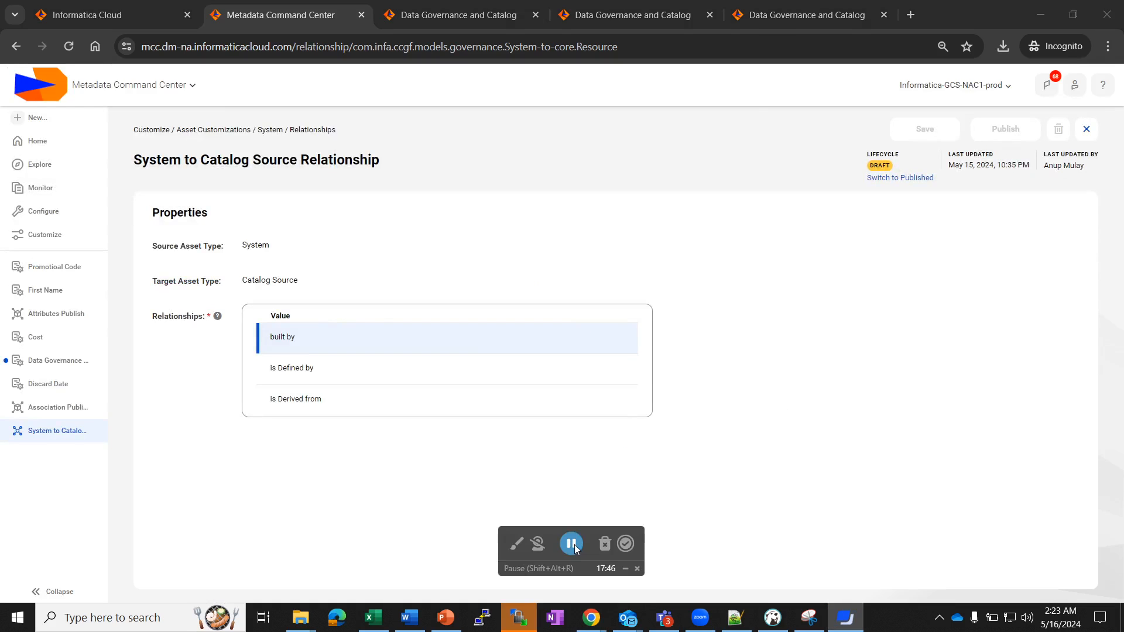
# In the Excel template's Annexure sheet, look up the System to Catalog Source built by relationship and its relationship name
pyautogui.click(625, 568)
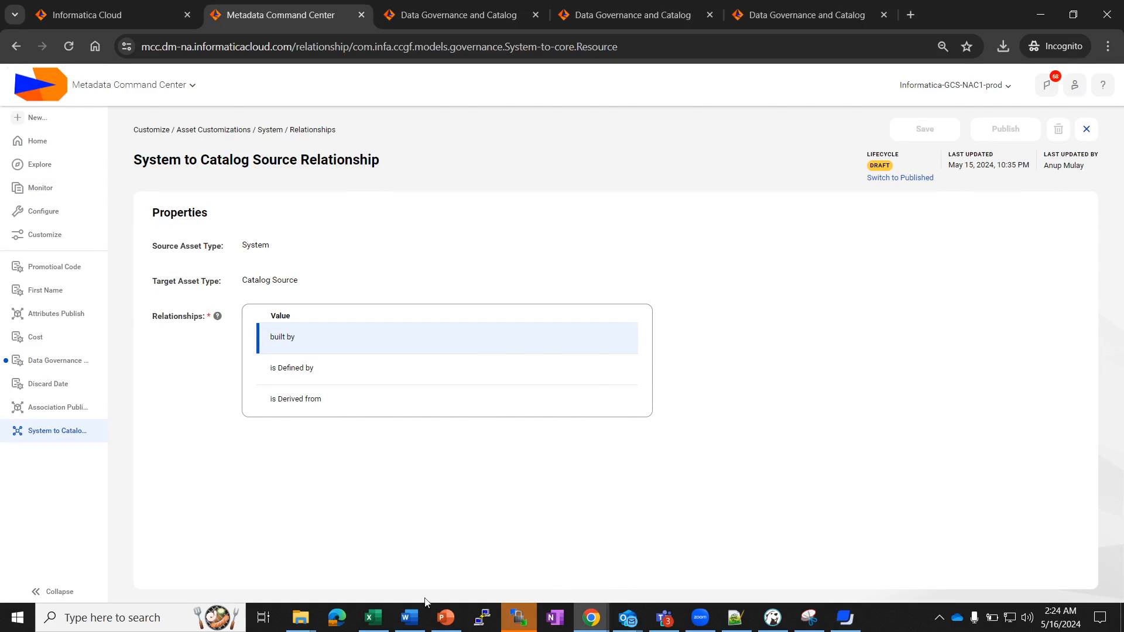
pyautogui.click(373, 617)
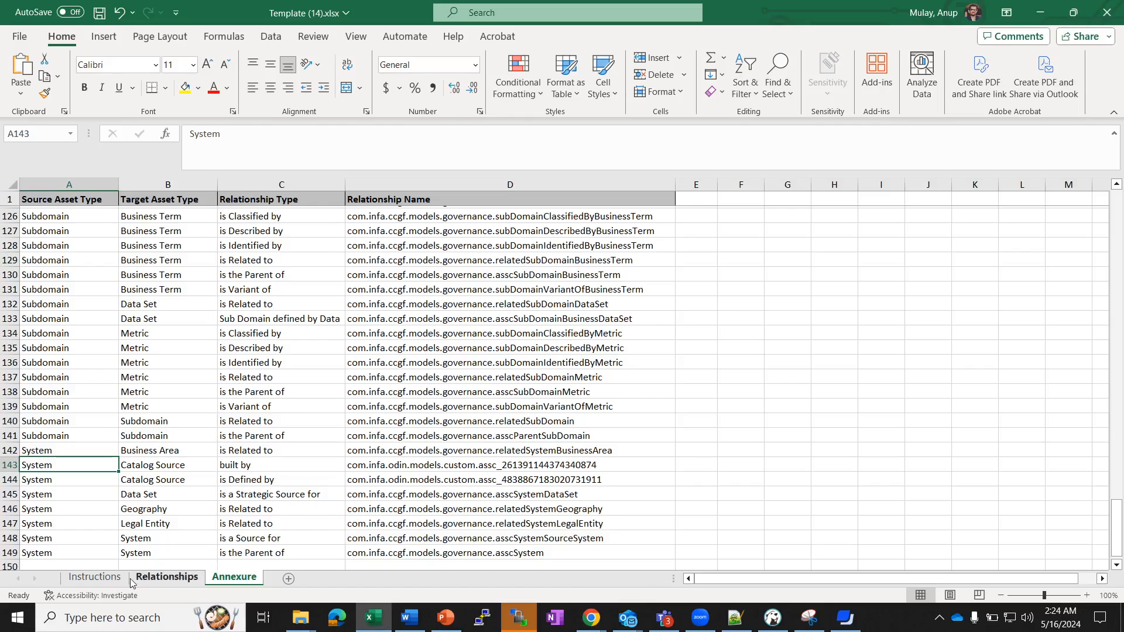
pyautogui.click(94, 577)
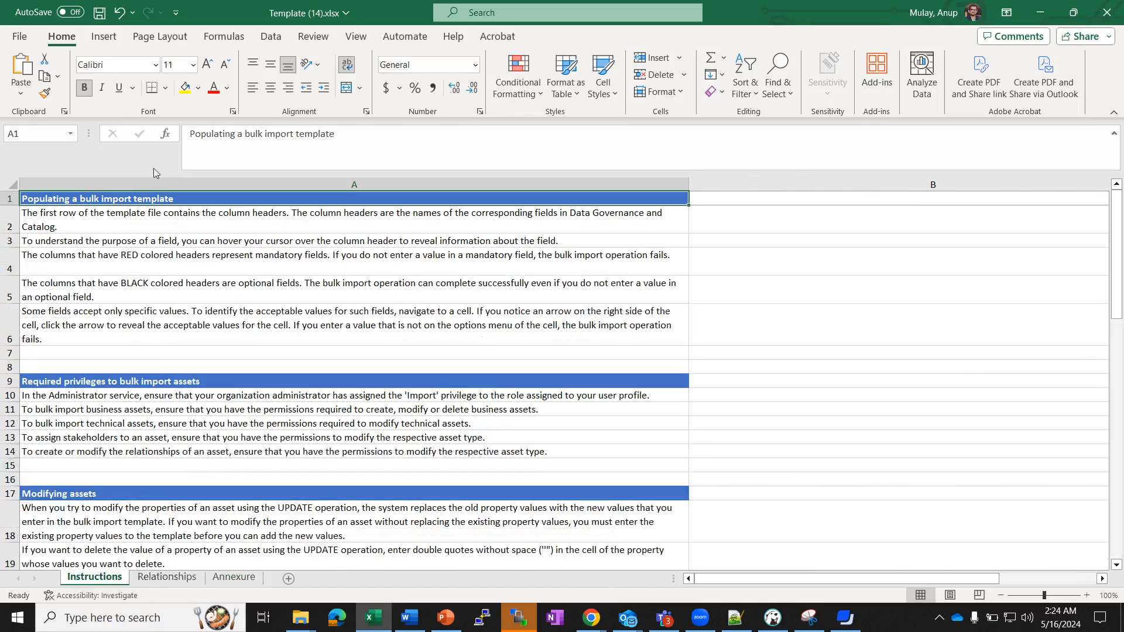
pyautogui.click(234, 577)
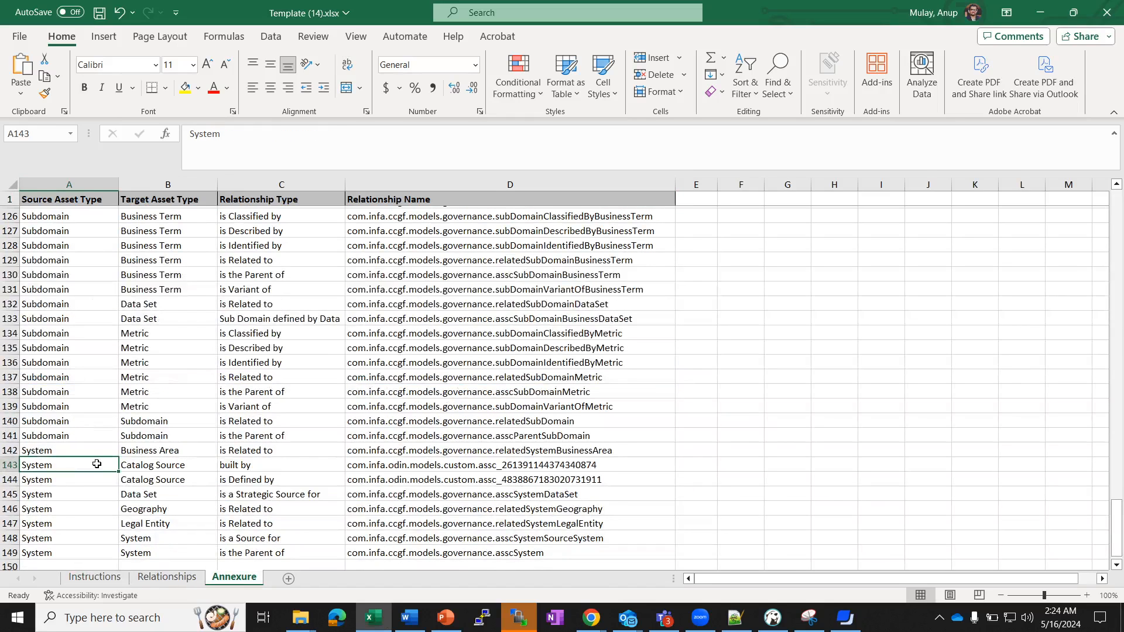
pyautogui.hotkey('shift', 'Right')
pyautogui.hotkey('shift', 'Right')
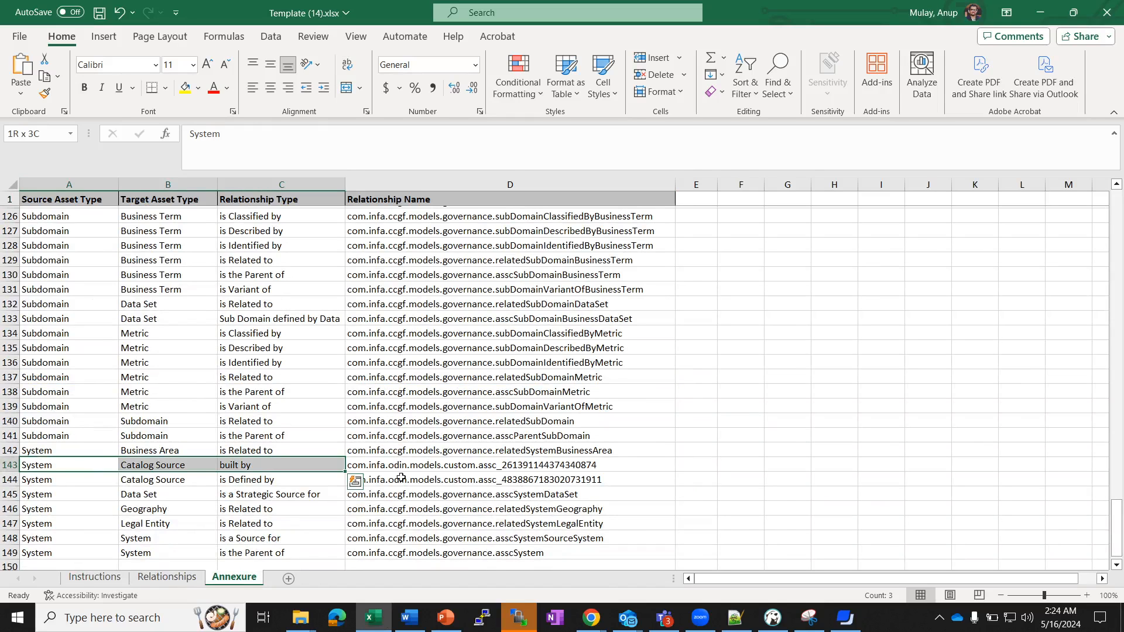
pyautogui.click(384, 465)
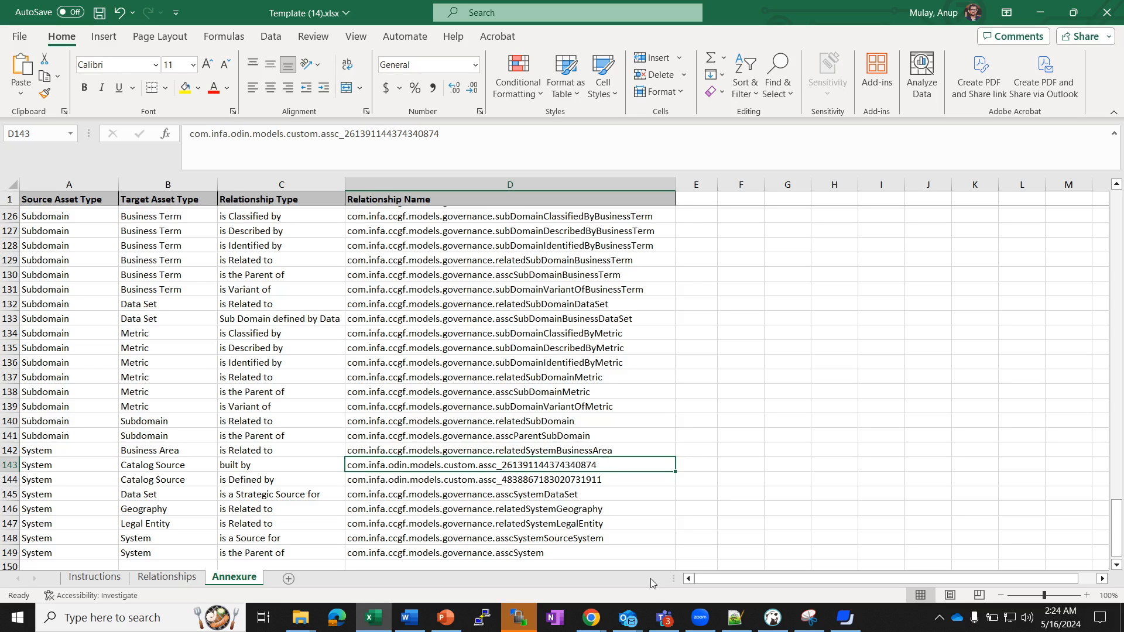
pyautogui.click(841, 615)
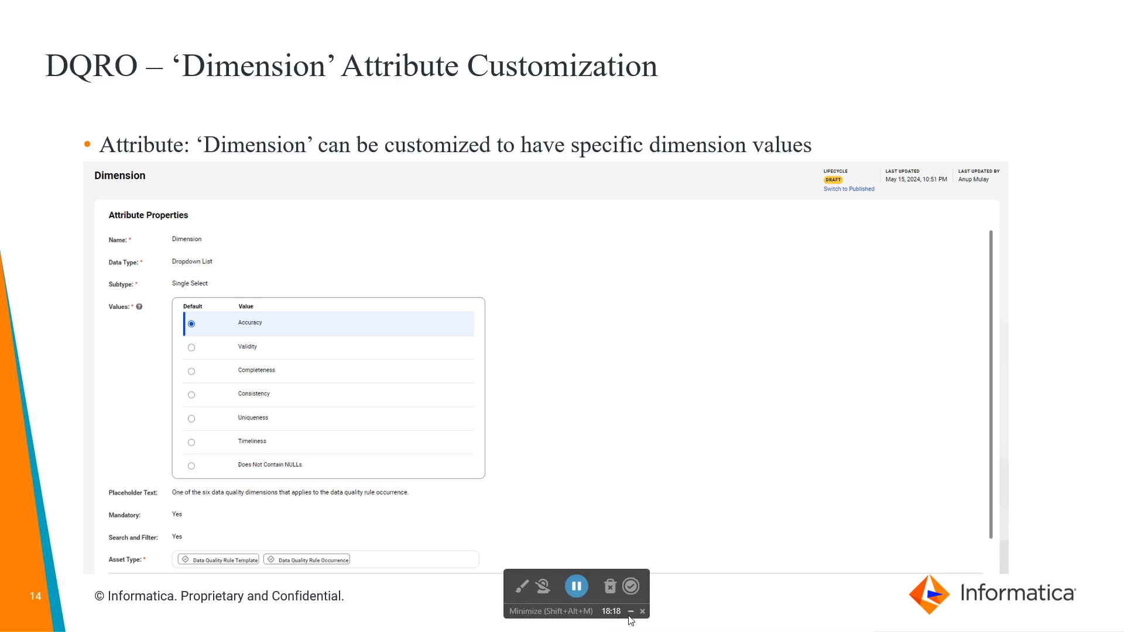
pyautogui.click(630, 612)
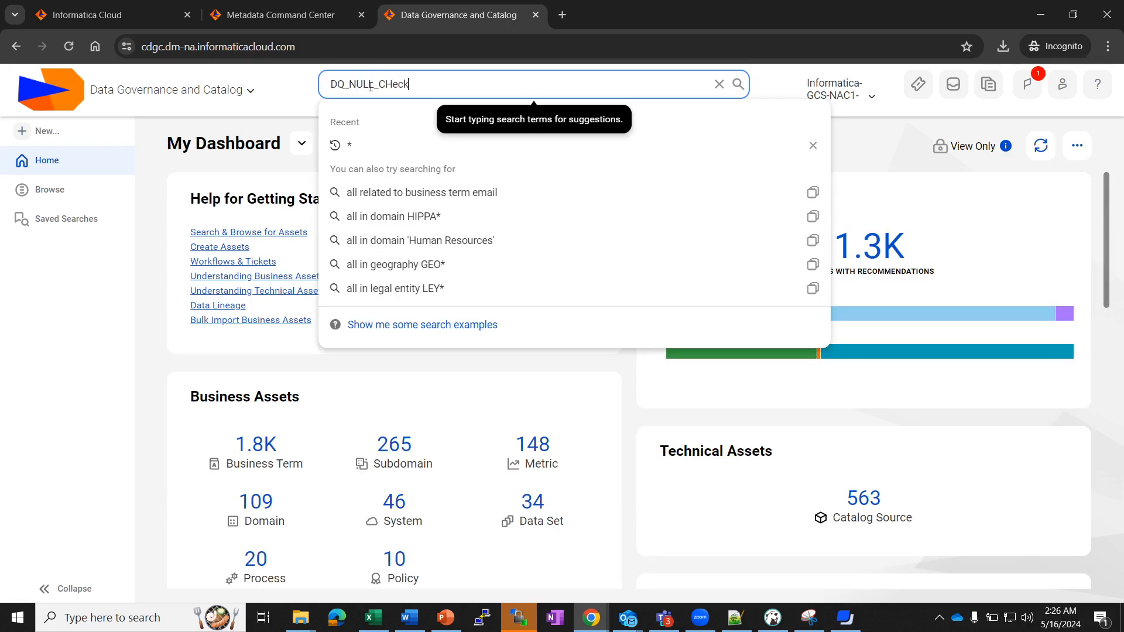
# Open the DQ_NULL_Check rule occurrence in Data Governance and Catalog and compare its data quality score with the SUBSCRIPTIONS rows in DBeaver
pyautogui.click(387, 123)
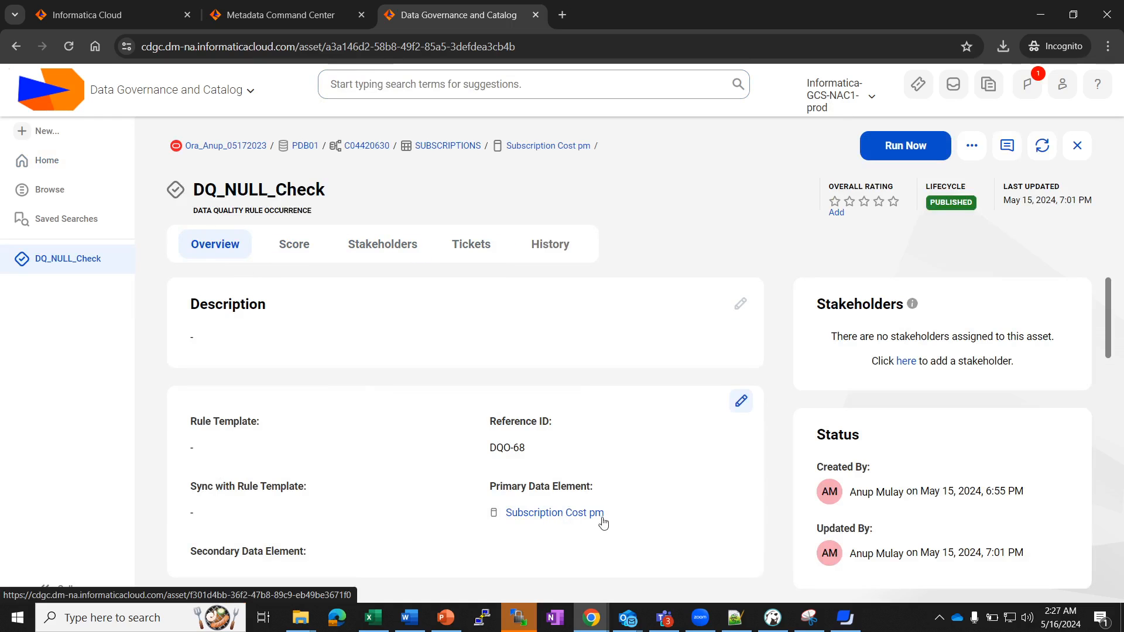
pyautogui.scroll(-1, 607, 522)
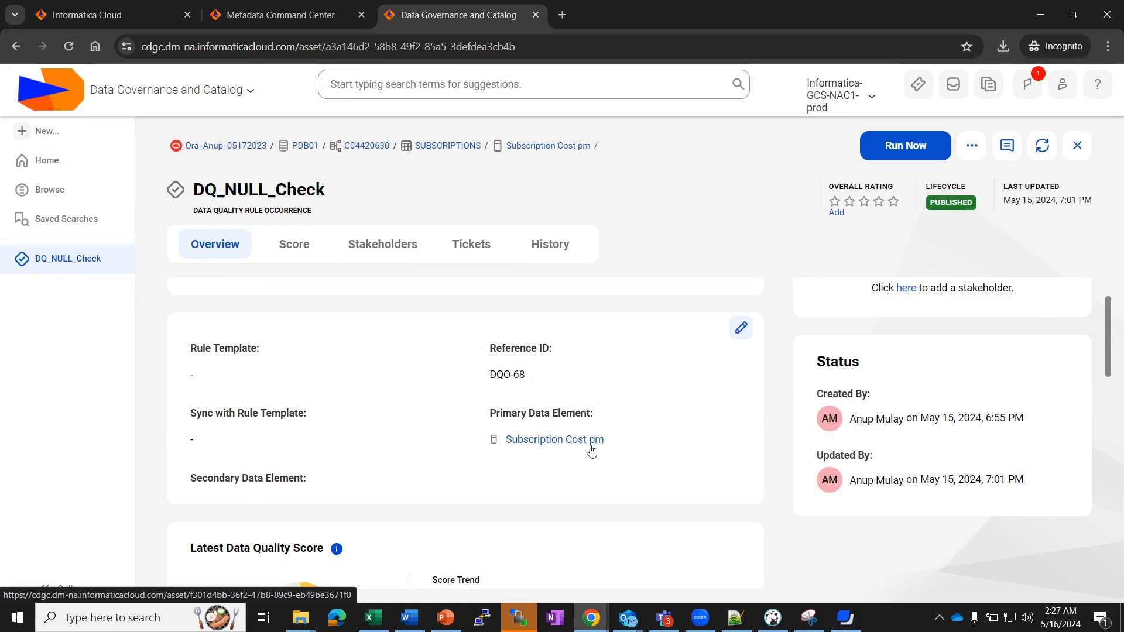
pyautogui.scroll(-2, 396, 507)
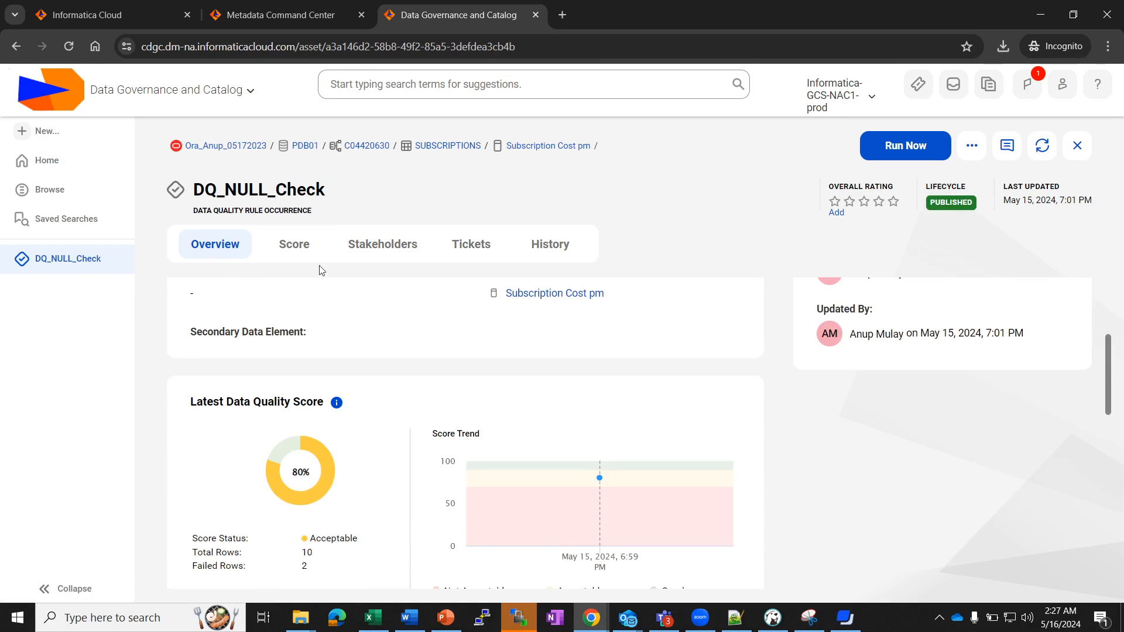
pyautogui.click(772, 617)
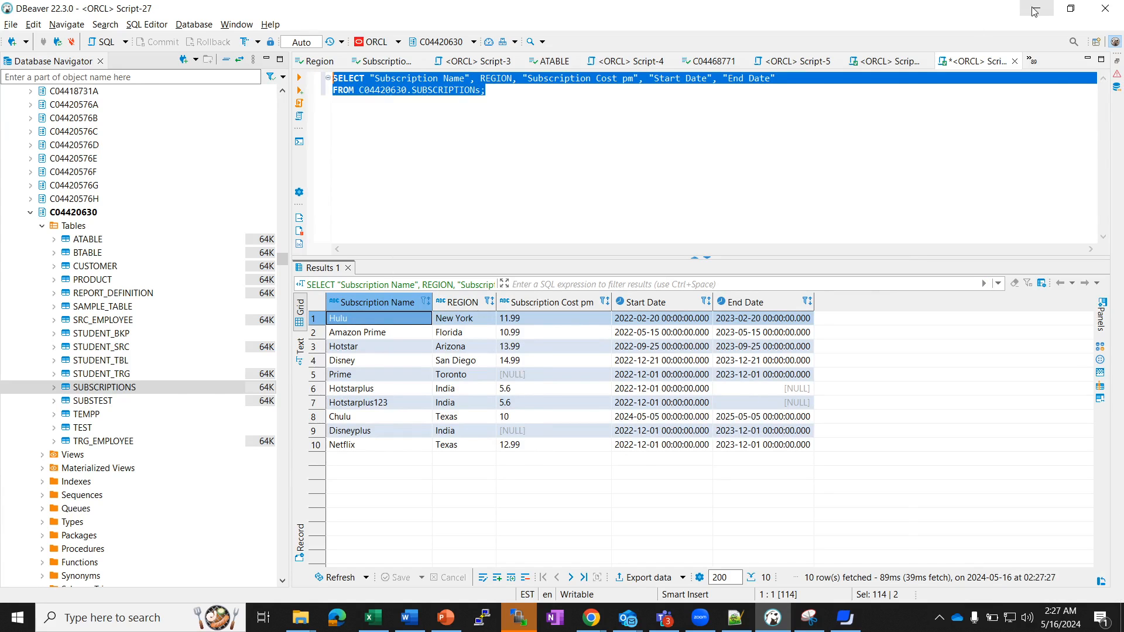
pyautogui.hotkey('alt', 'Tab')
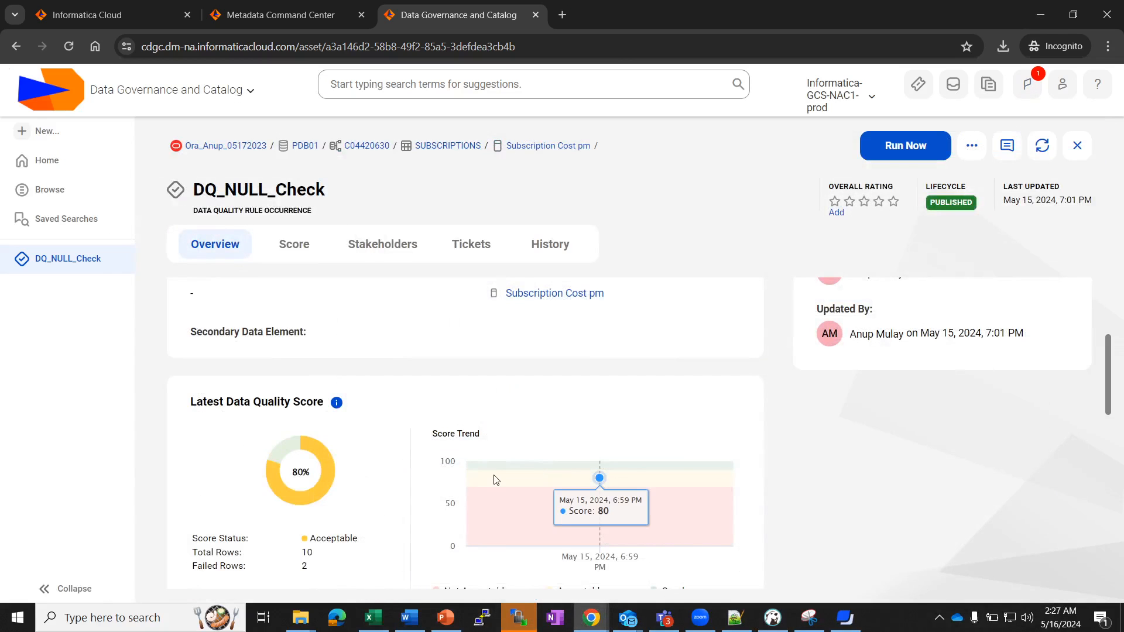
# Examine the Dimension value and the other rule properties in the overview of DQ_NULL_Check
pyautogui.scroll(-2, 497, 479)
pyautogui.scroll(3, 364, 421)
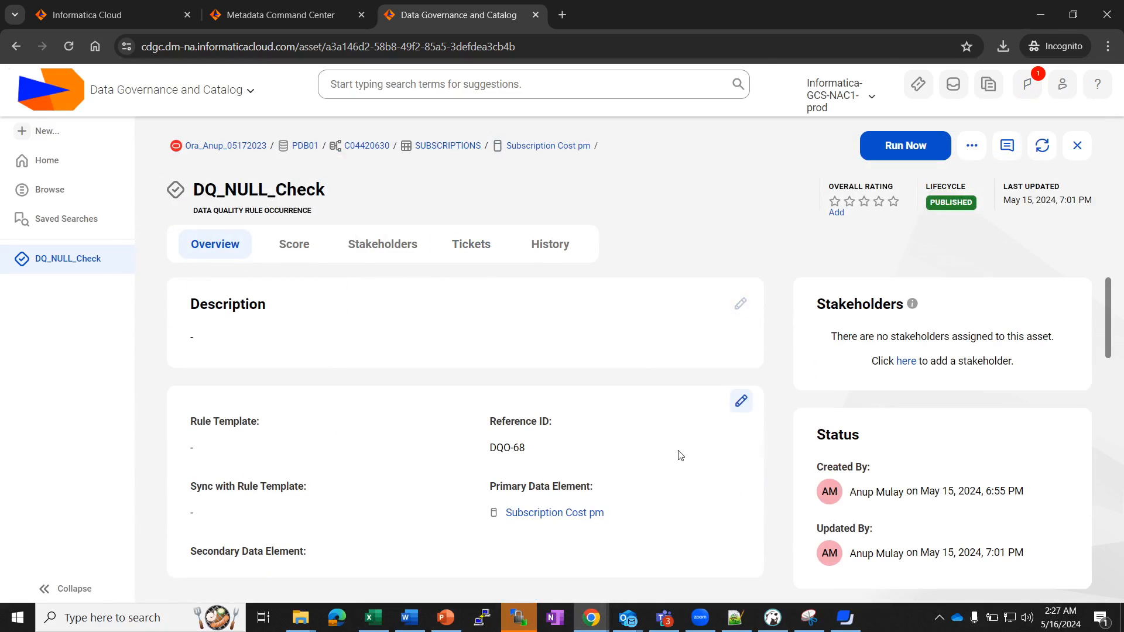
pyautogui.scroll(-8, 677, 455)
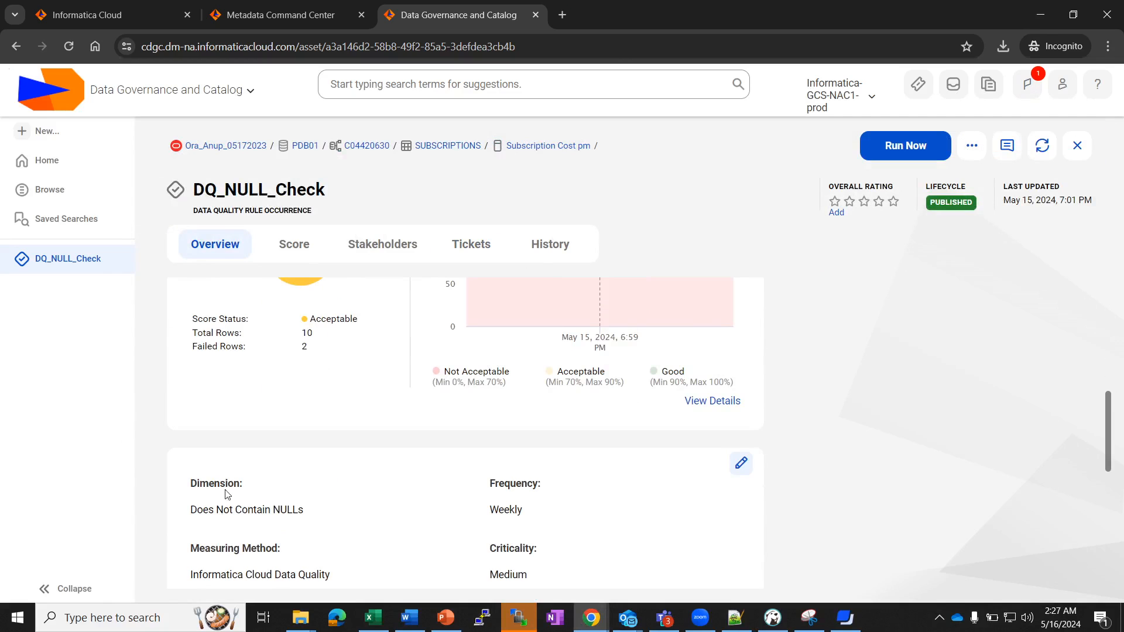
pyautogui.moveTo(190, 514); pyautogui.dragTo(311, 520)
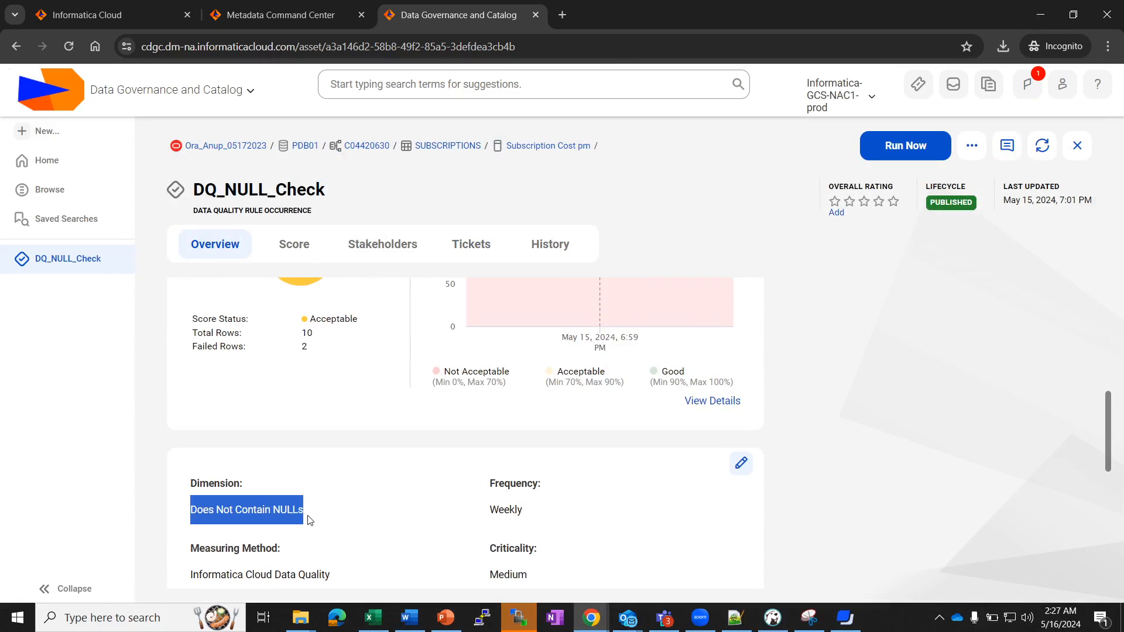
pyautogui.scroll(-2, 310, 519)
pyautogui.scroll(3, 309, 519)
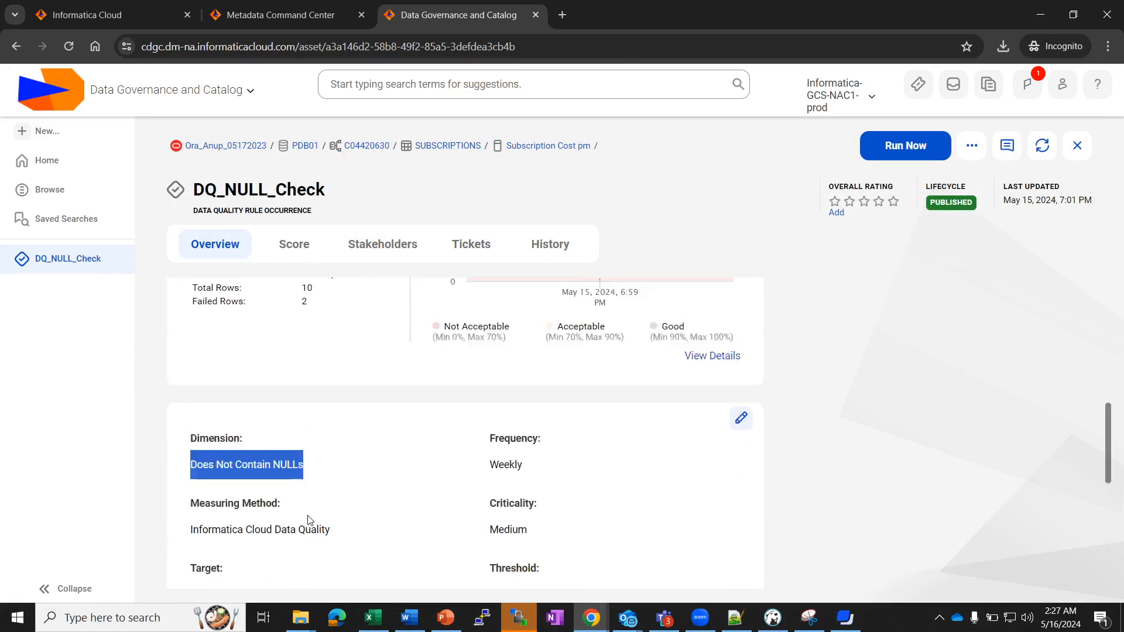
pyautogui.click(843, 619)
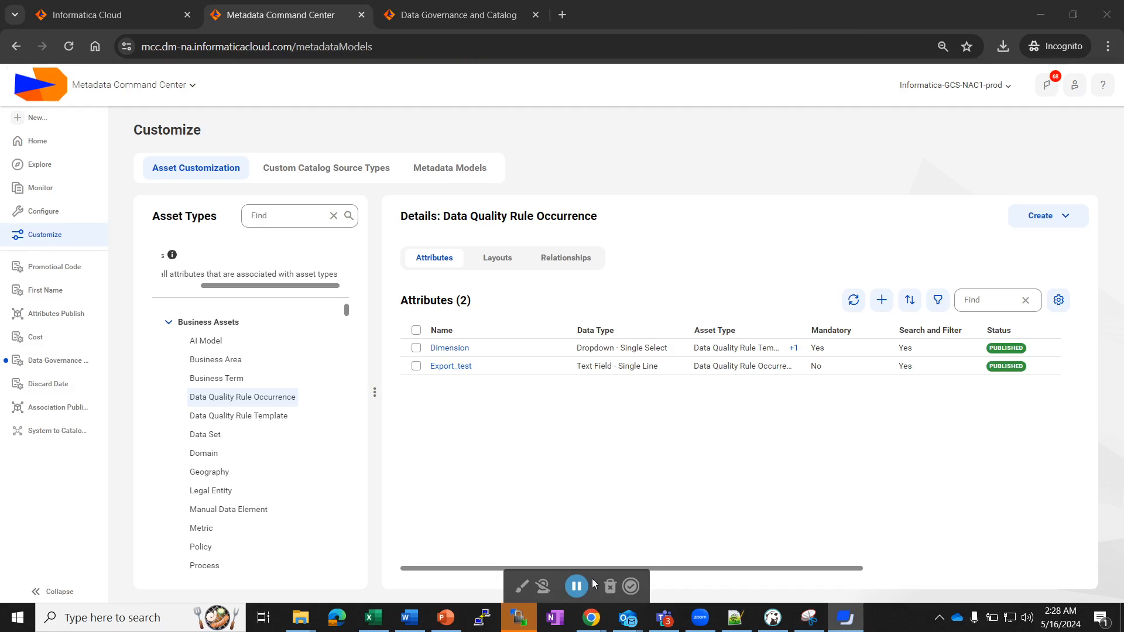
pyautogui.moveTo(592, 579); pyautogui.dragTo(594, 536)
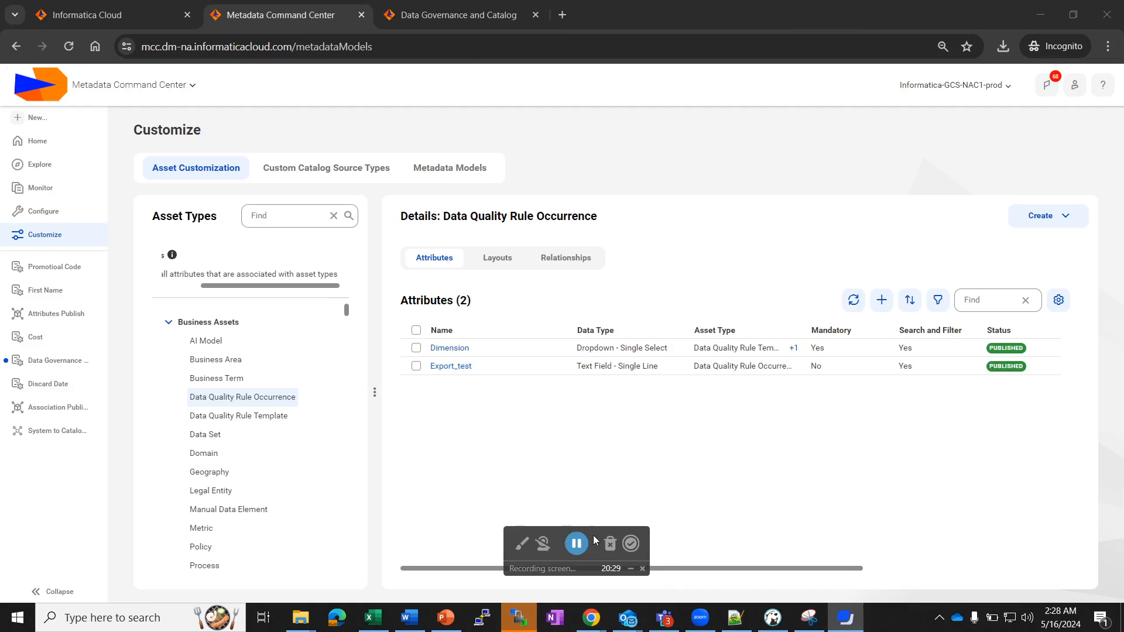
pyautogui.click(631, 580)
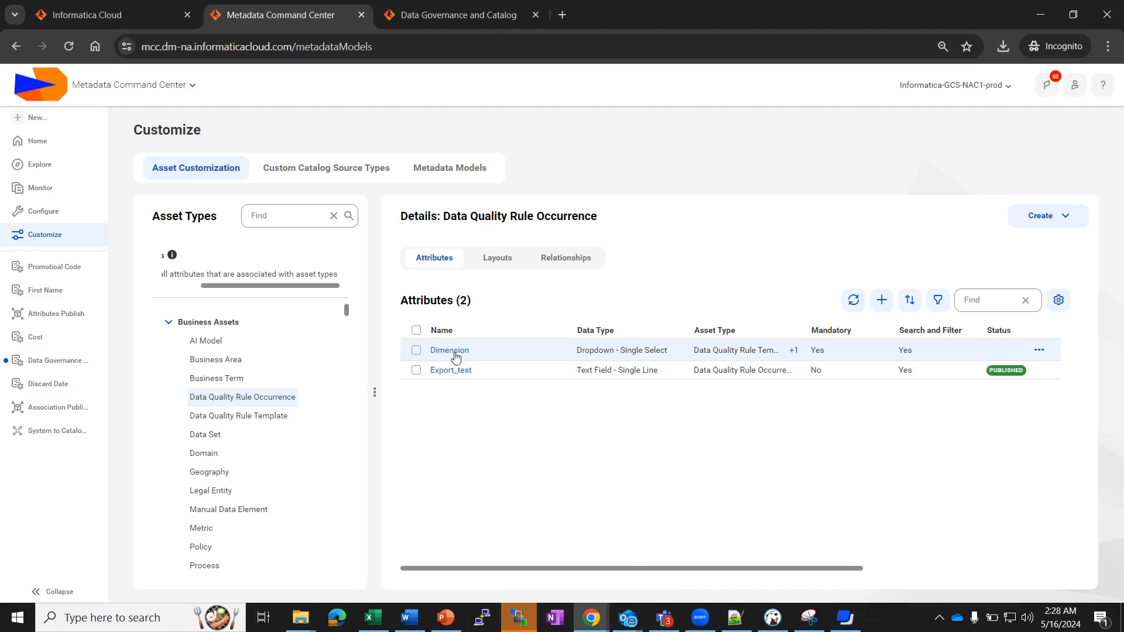
# Try to delete the Does Not Contain NULLs value from the Dimension attribute and open the list of data quality rule occurrences using it
pyautogui.click(1040, 350)
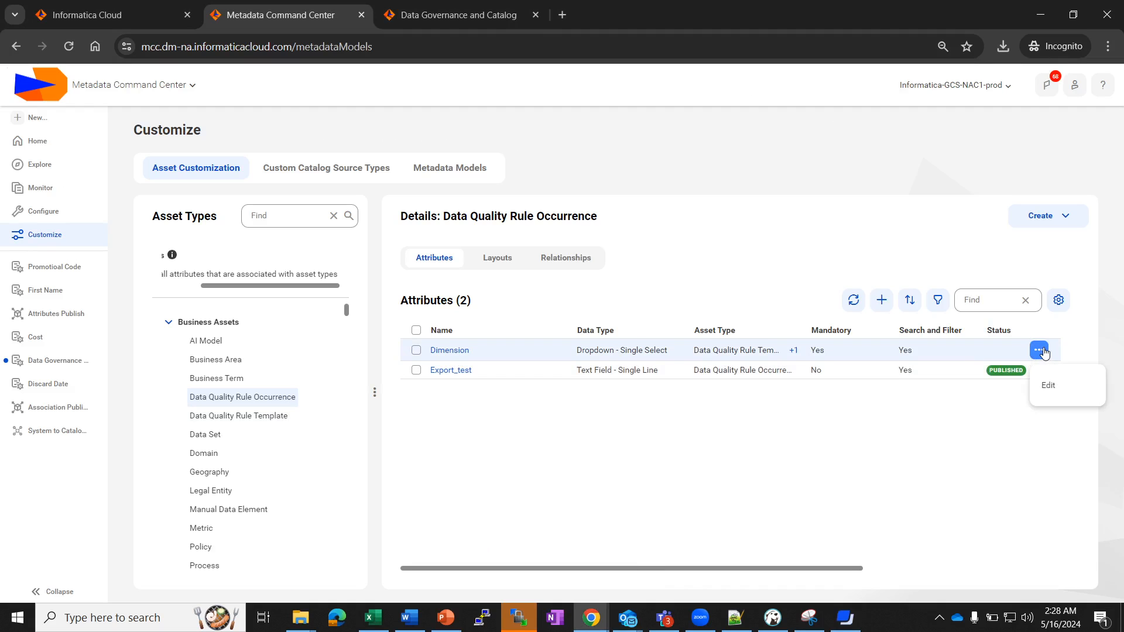
pyautogui.click(1053, 386)
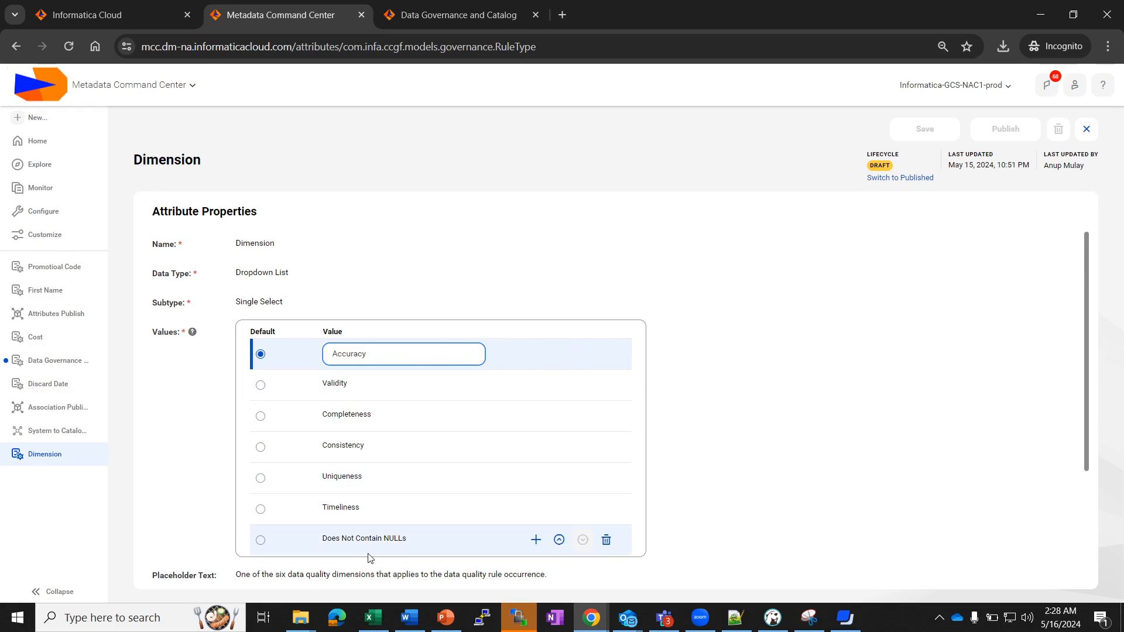
pyautogui.click(605, 539)
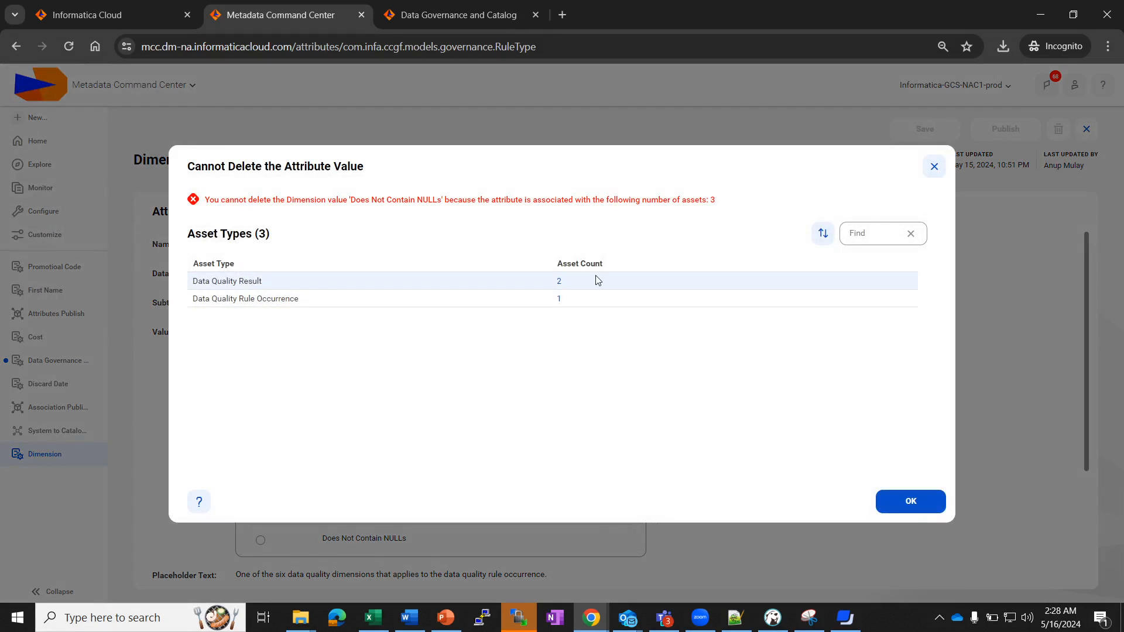
pyautogui.click(560, 300)
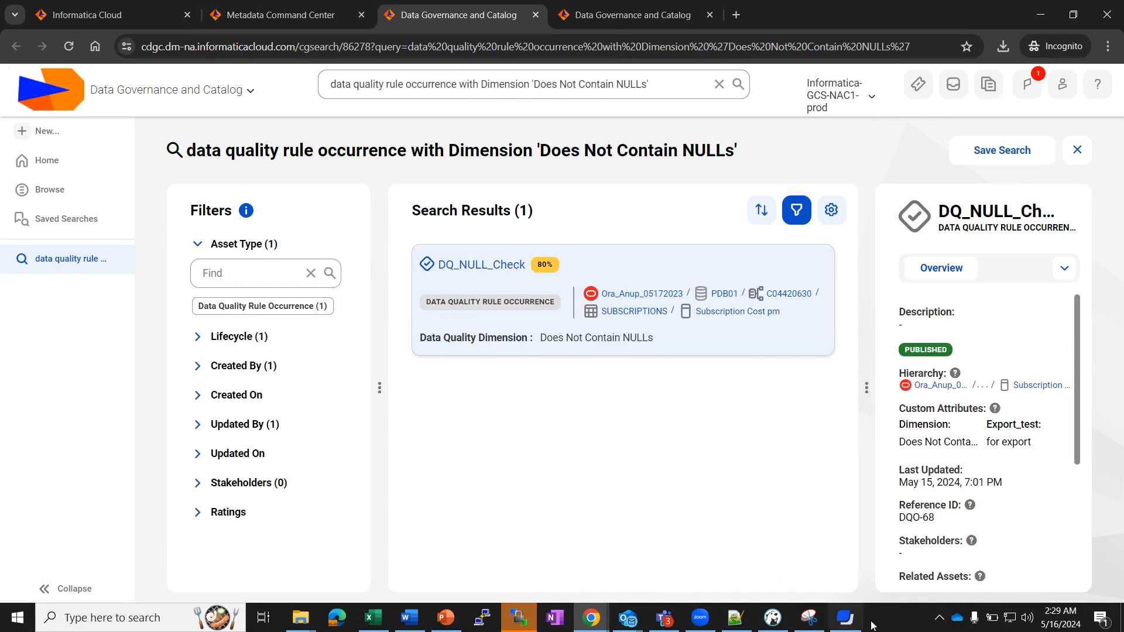
pyautogui.click(845, 622)
pyautogui.click(576, 543)
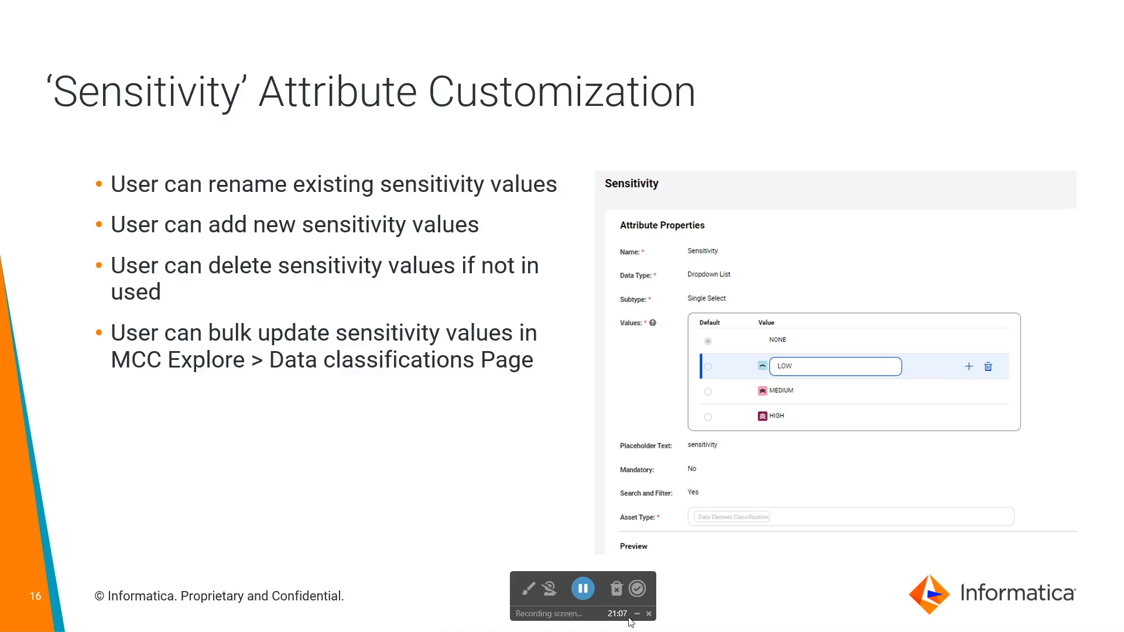